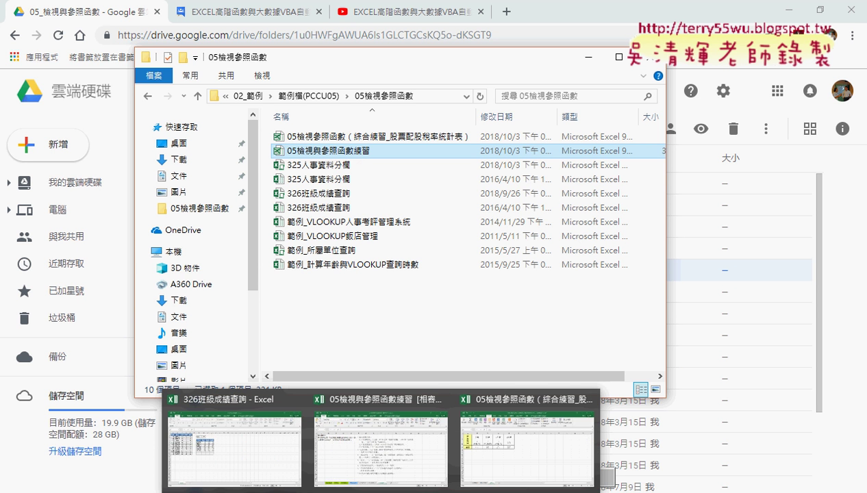
- Bring the 05檢視與參照函數練習 workbook with its exercise instructions to the front
left_click(377, 465)
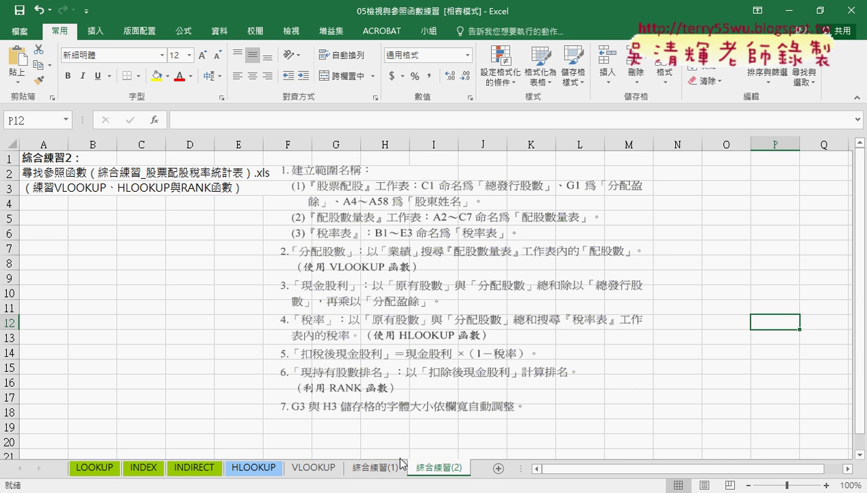
- Switch from the instruction workbook to the 股票配股稅率統計表 exercise workbook
left_click(398, 283)
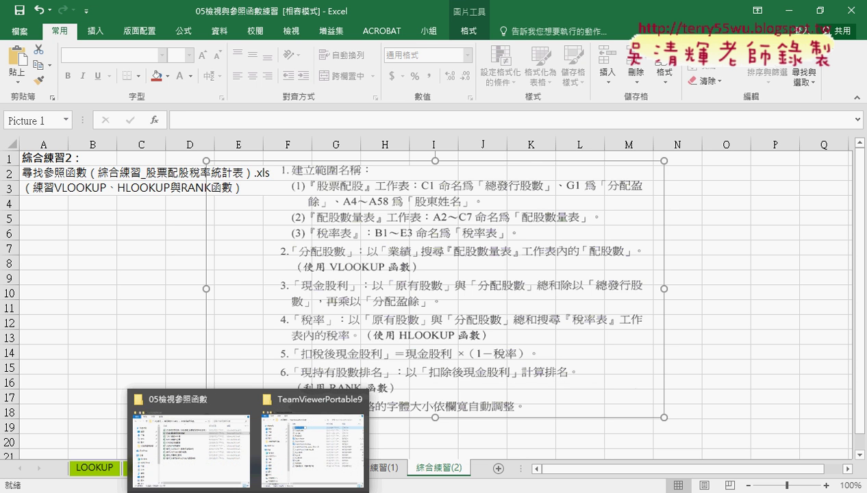
left_click(191, 442)
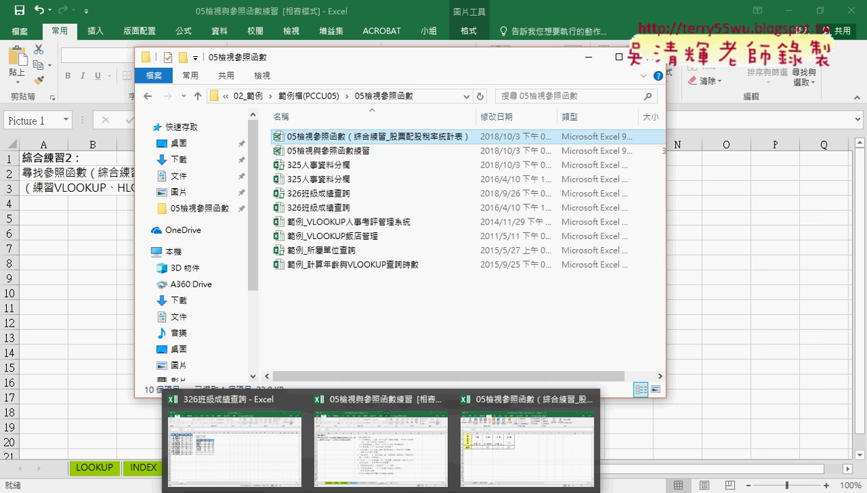
left_click(482, 465)
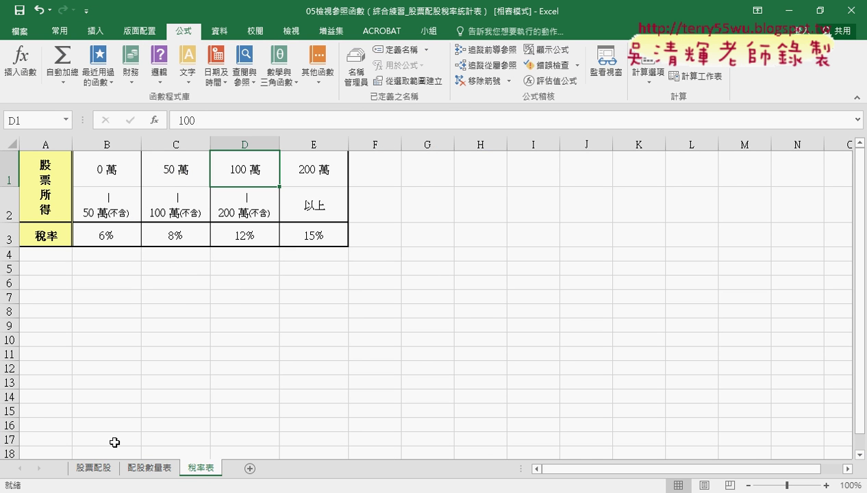
- On the 股票配股 sheet, review empty columns D–H against the instruction workbook
left_click(103, 472)
left_click(266, 192)
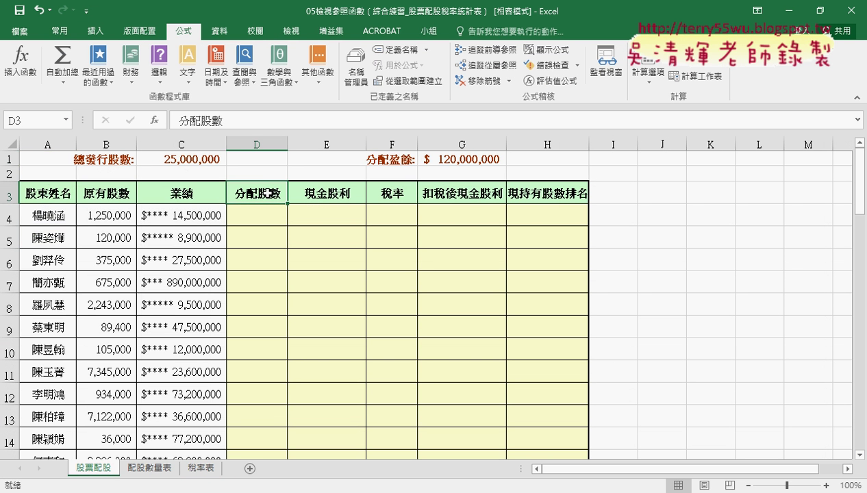
left_click_drag(257, 142, 557, 134)
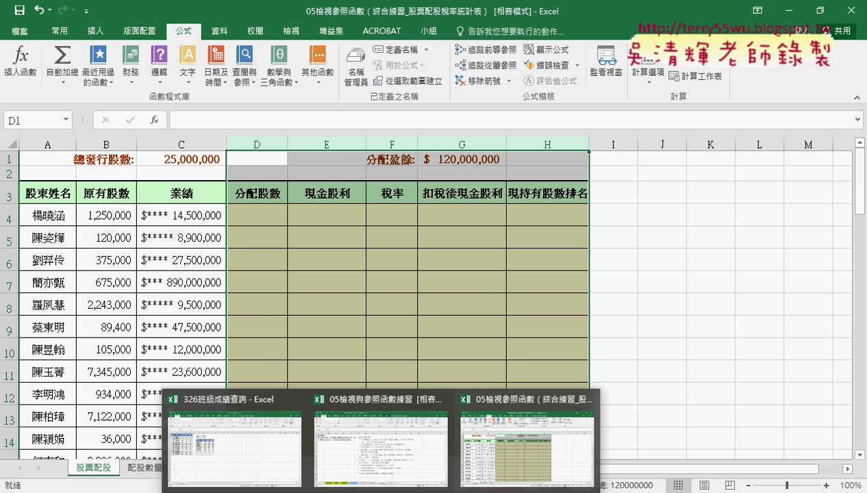
left_click(376, 445)
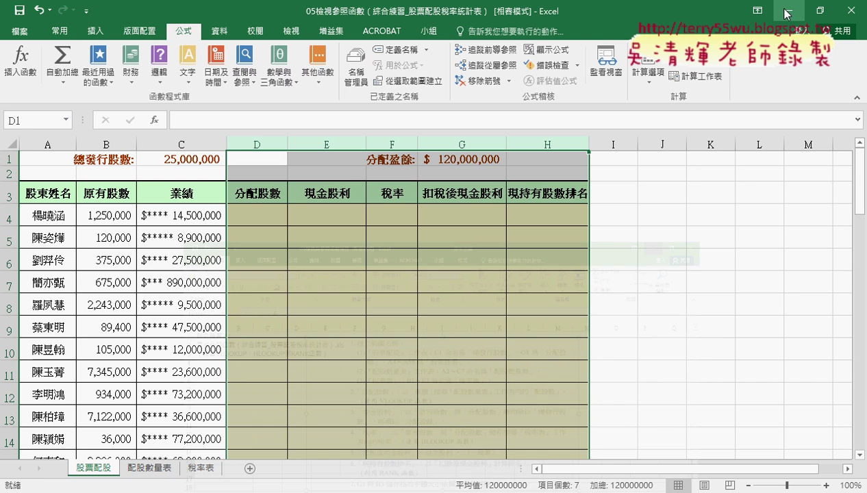
left_click(521, 291)
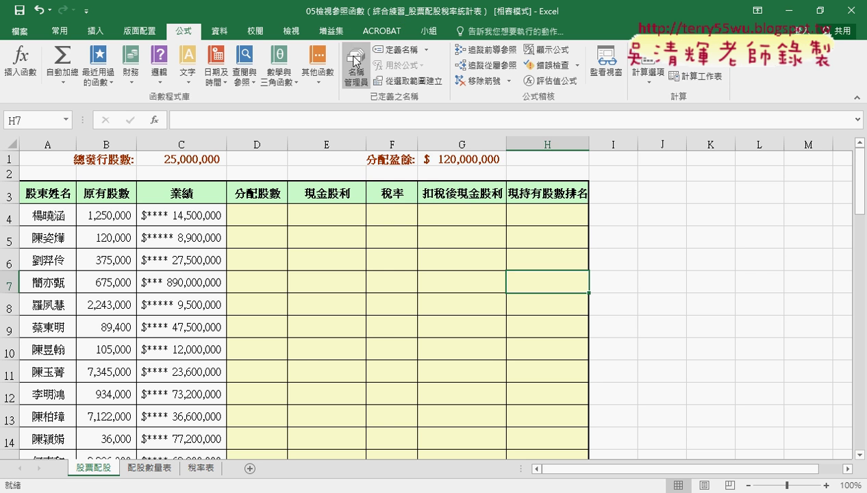
left_click(353, 84)
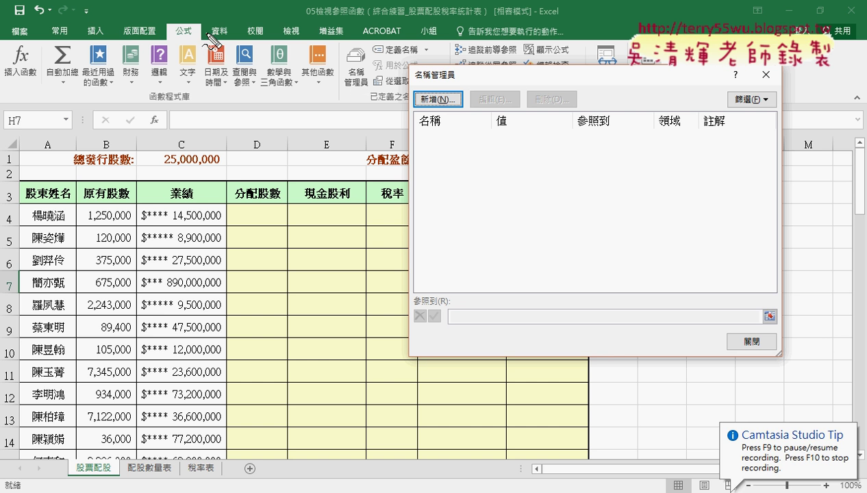
left_click_drag(166, 35, 199, 36)
left_click_drag(350, 100, 383, 99)
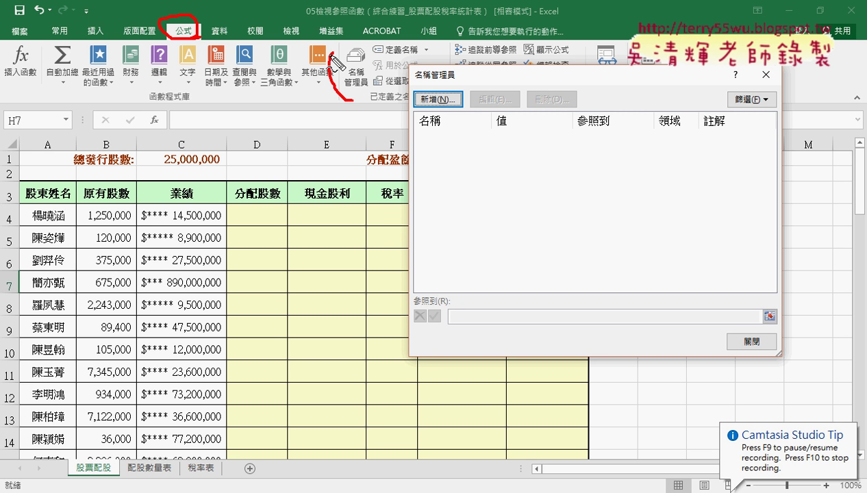
left_click_drag(191, 41, 329, 102)
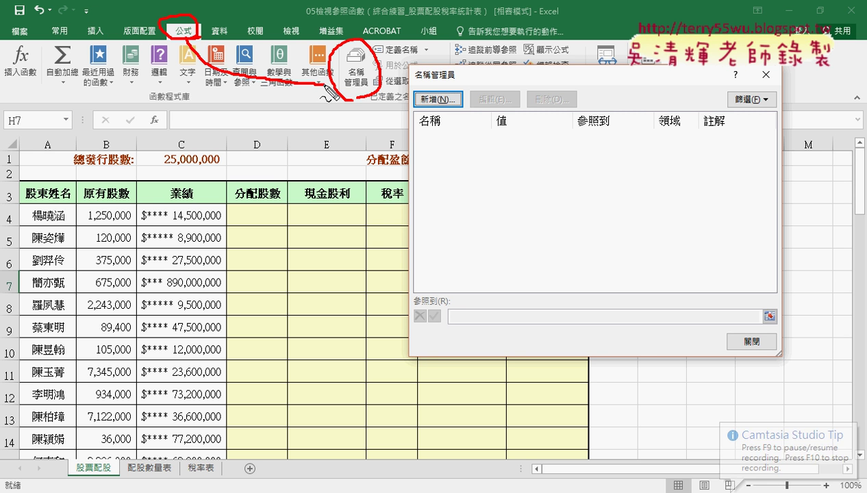
left_click_drag(529, 287, 515, 272)
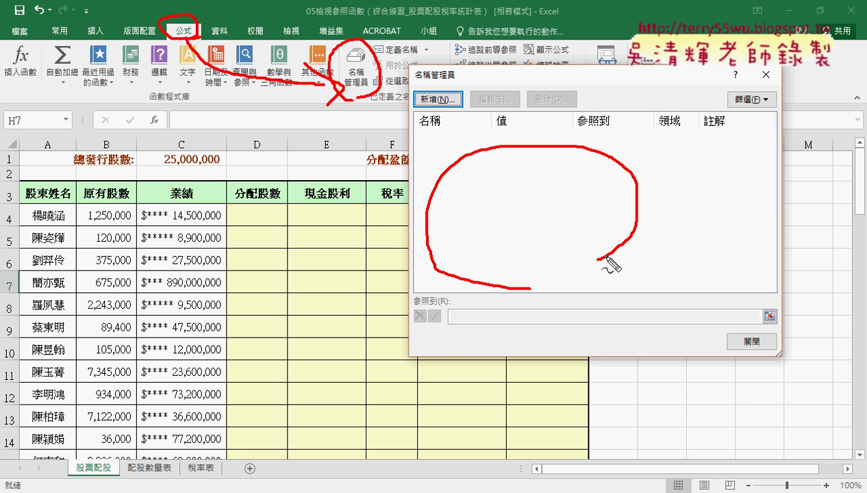
left_click_drag(543, 162, 474, 218)
left_click_drag(473, 162, 547, 226)
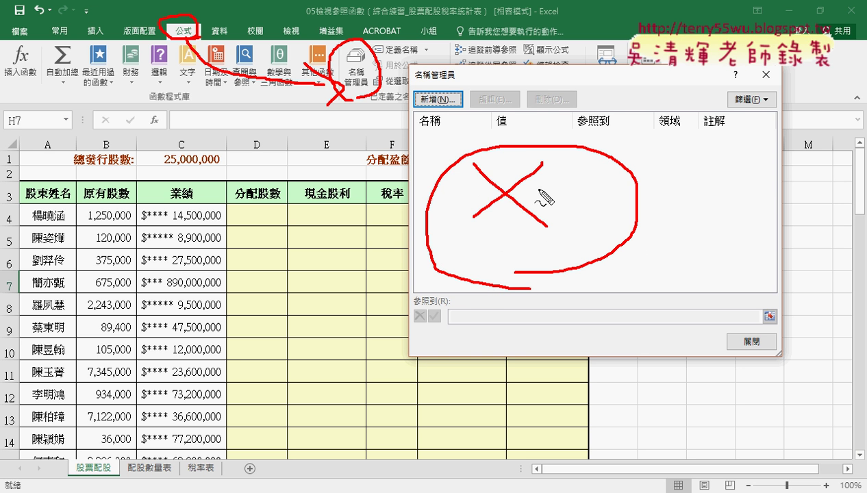
left_click_drag(559, 108, 560, 107)
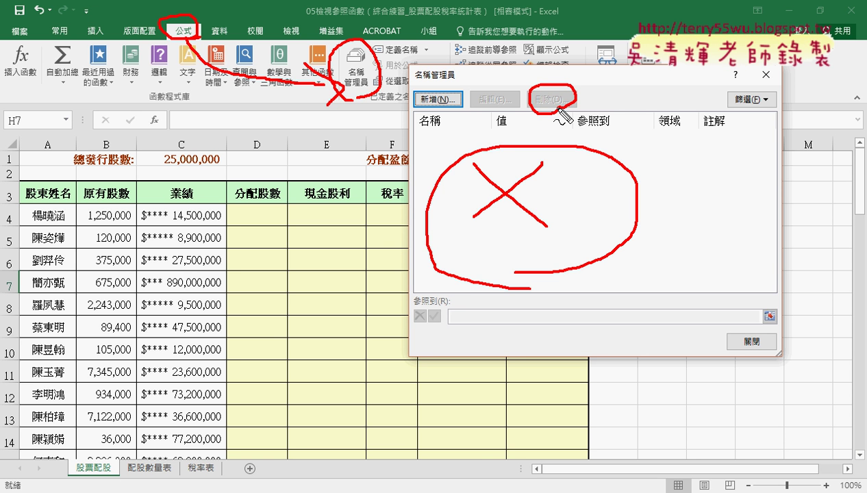
key("Escape")
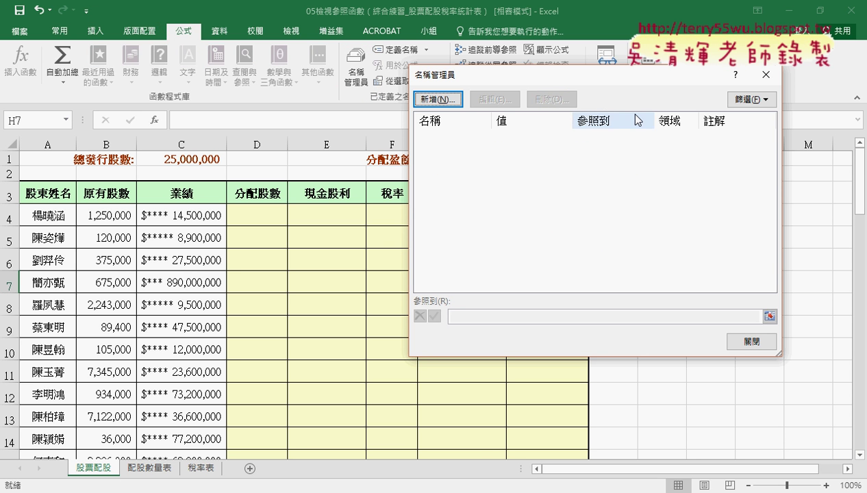
left_click(760, 341)
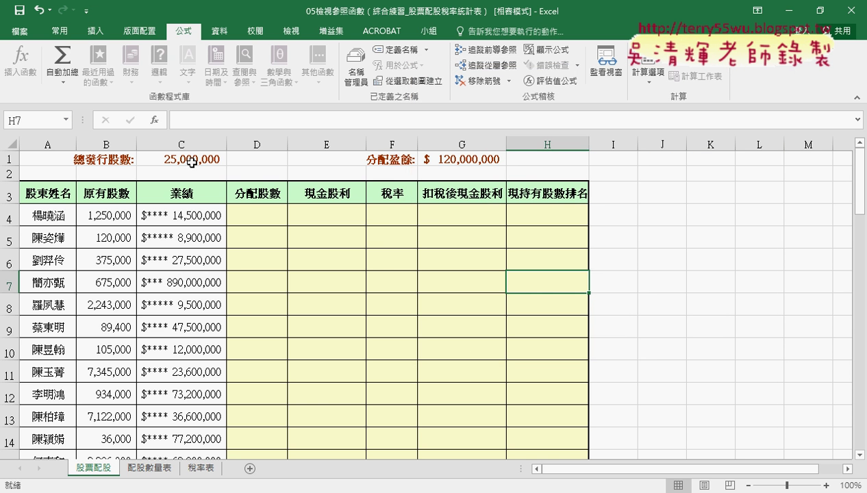
- Select C1 holding 25,000,000 and annotate its Name Box reference and the Define Name command
left_click(195, 161)
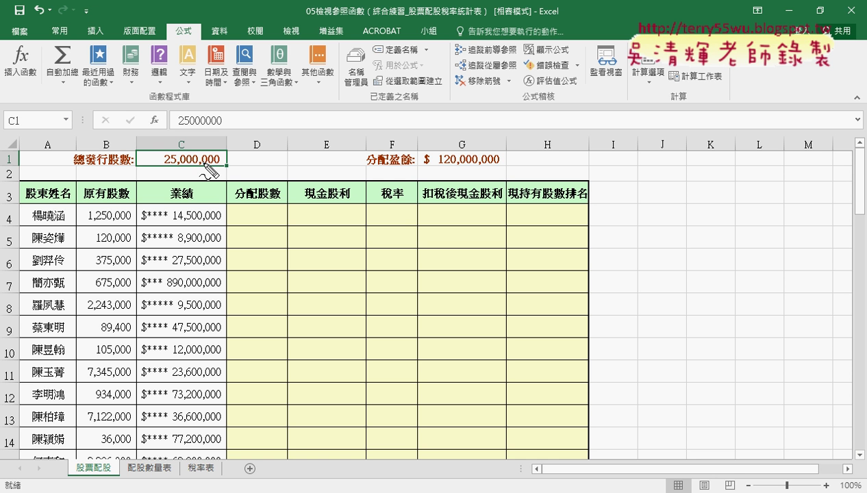
mouse_move(150, 147)
left_mouse_down()
mouse_move(147, 165)
mouse_move(237, 172)
mouse_move(152, 165)
left_mouse_up()
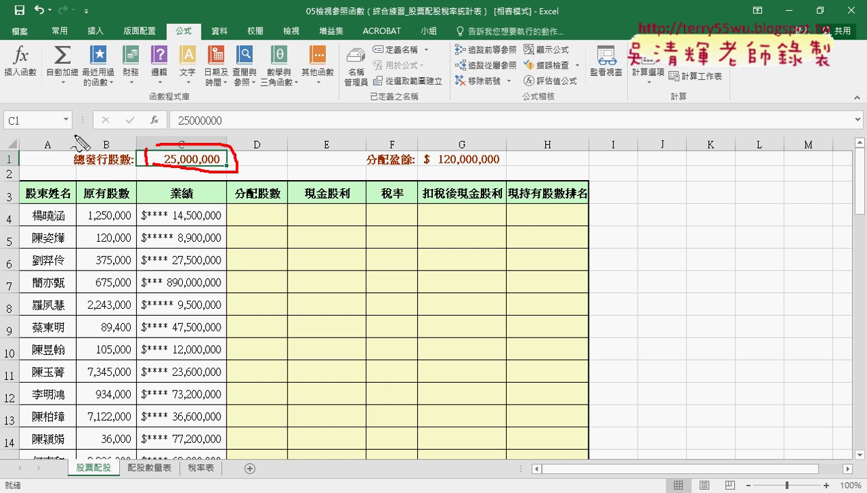
left_click_drag(10, 110, 65, 110)
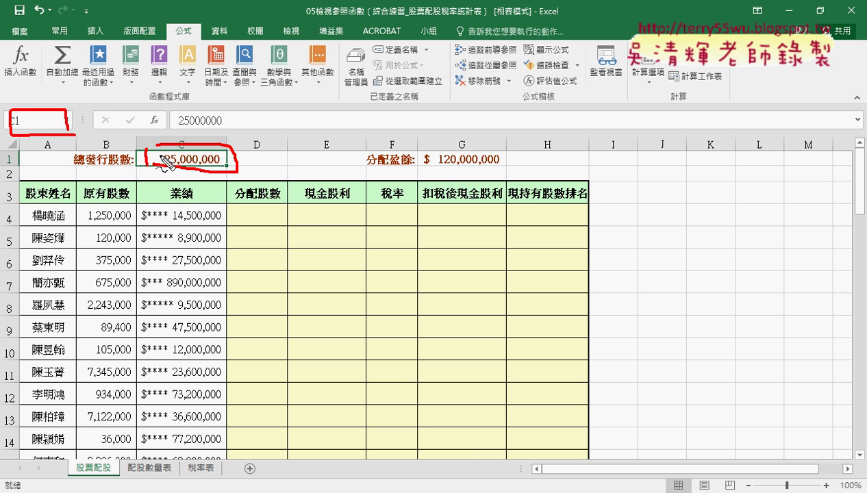
mouse_move(182, 148)
left_mouse_down()
mouse_move(113, 122)
mouse_move(73, 124)
mouse_move(90, 134)
left_mouse_up()
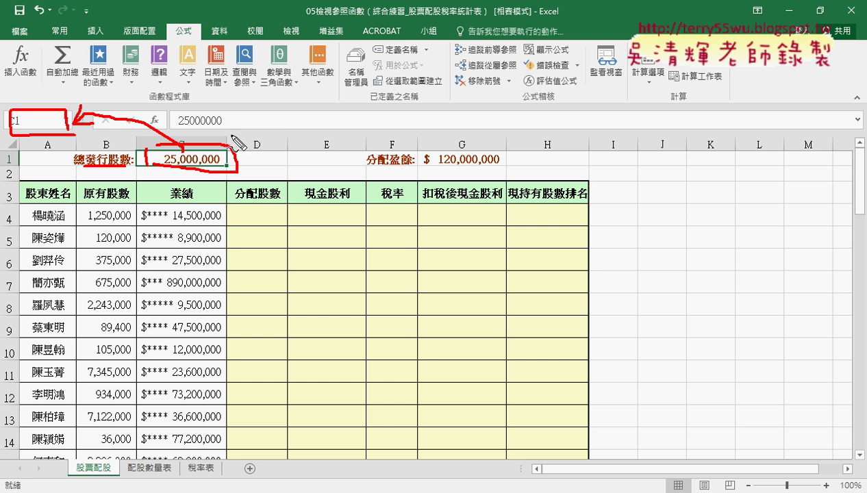
mouse_move(226, 157)
left_mouse_down()
mouse_move(334, 71)
mouse_move(368, 63)
left_mouse_up()
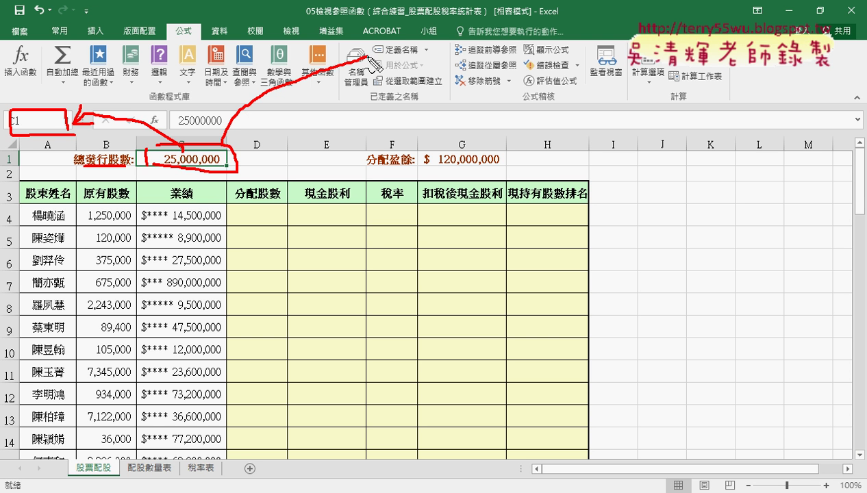
mouse_move(425, 65)
left_mouse_down()
mouse_move(374, 59)
mouse_move(435, 71)
left_mouse_up()
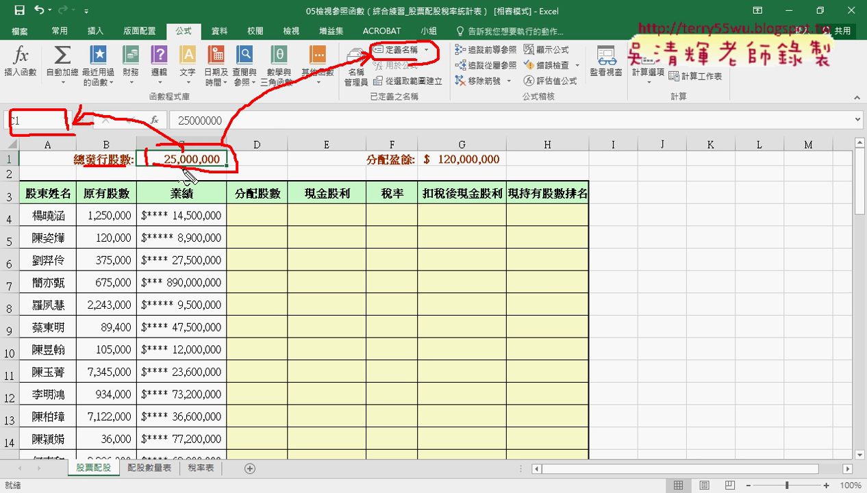
left_click_drag(137, 152, 131, 169)
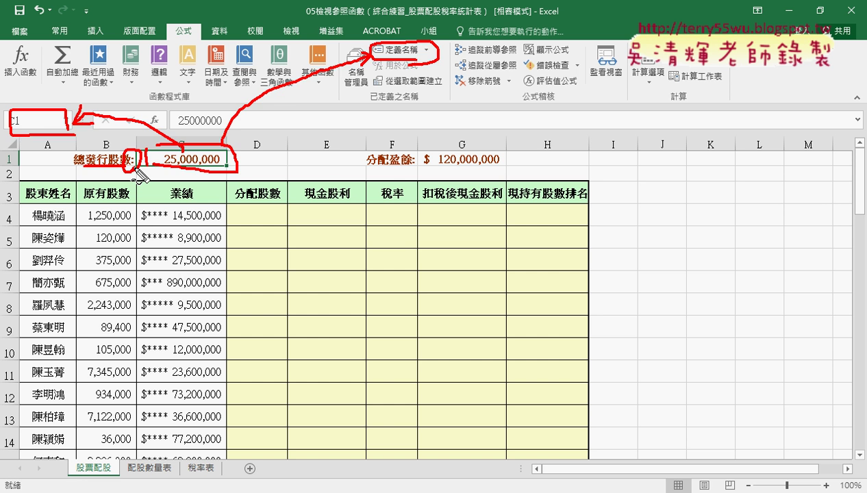
key("Escape")
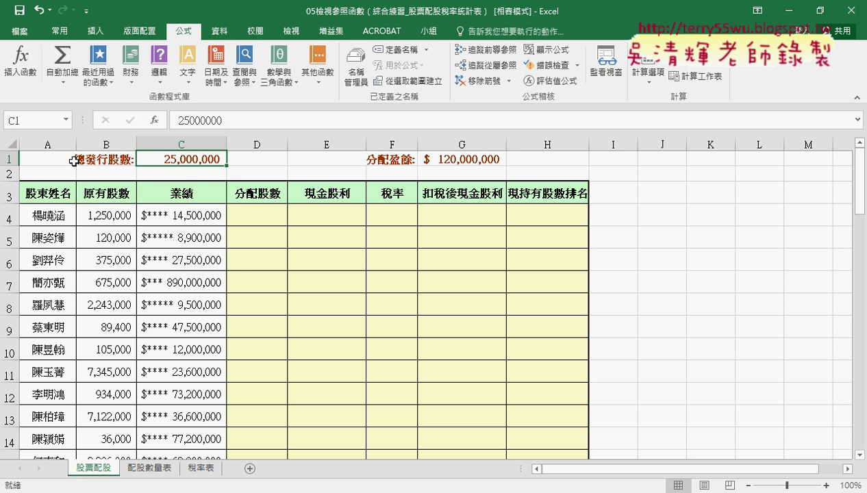
- Define the name 總發行股數 for cell C1
left_click(409, 49)
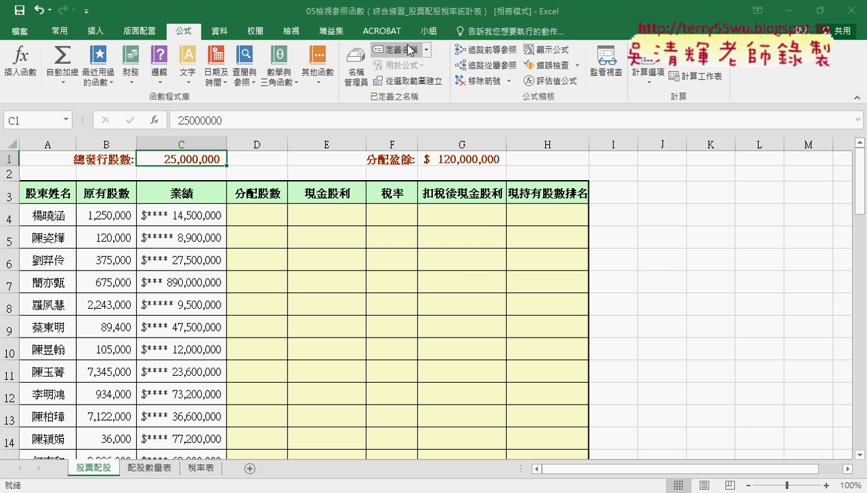
left_click_drag(548, 98, 287, 130)
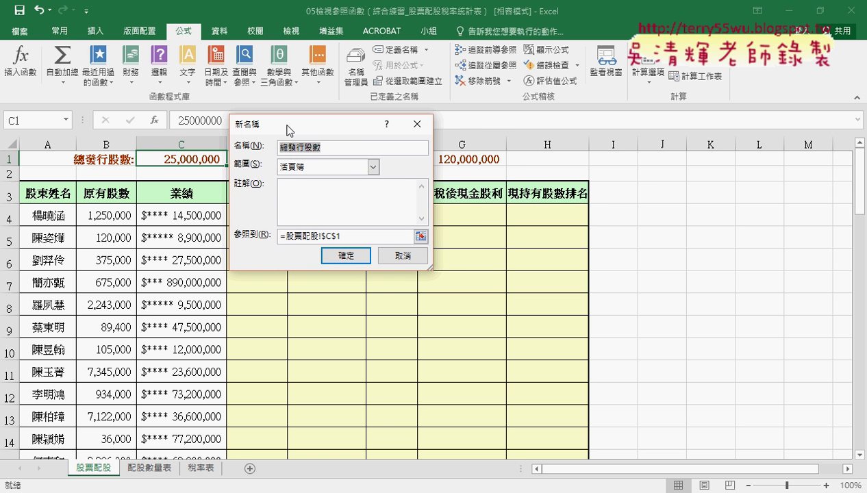
left_click(323, 147)
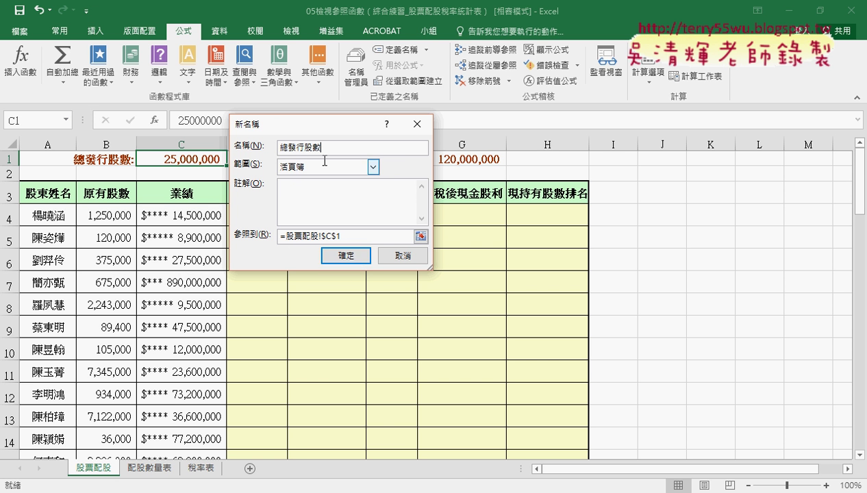
left_click_drag(322, 147, 280, 143)
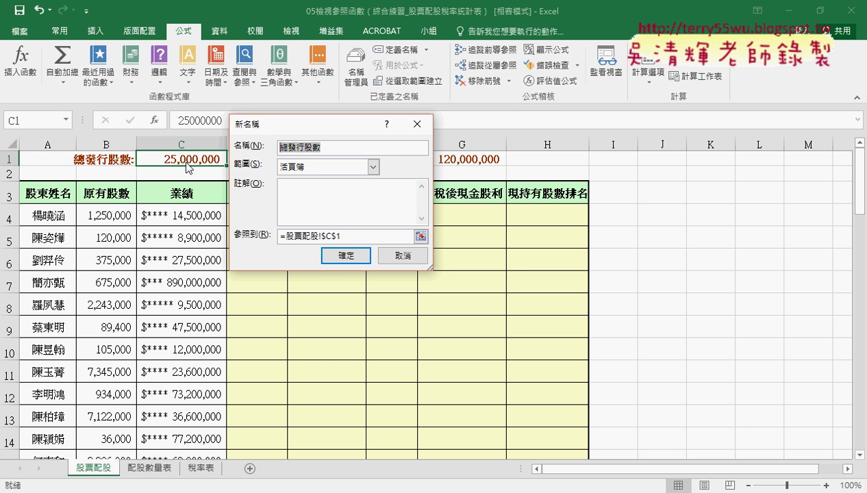
left_click(347, 260)
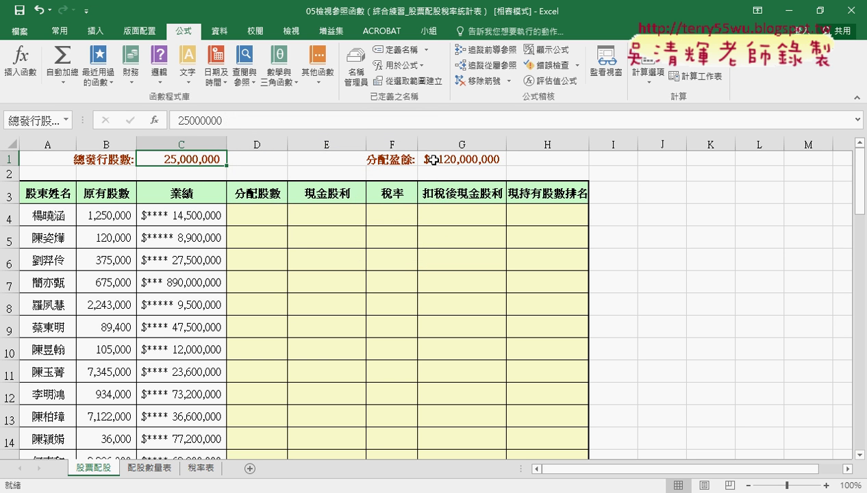
- Define the name 分配盈餘 for cell G1 ($120,000,000)
left_click(431, 159)
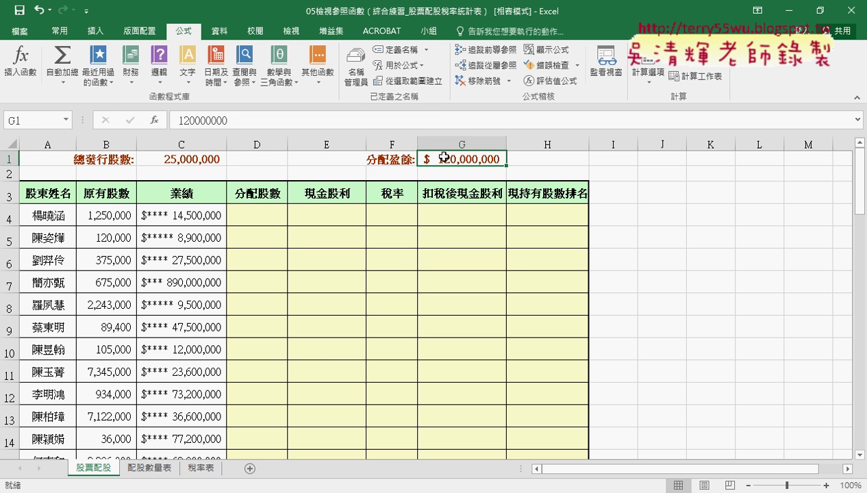
left_click(398, 49)
mouse_move(314, 134)
left_mouse_down()
mouse_move(365, 195)
mouse_move(381, 195)
left_mouse_up()
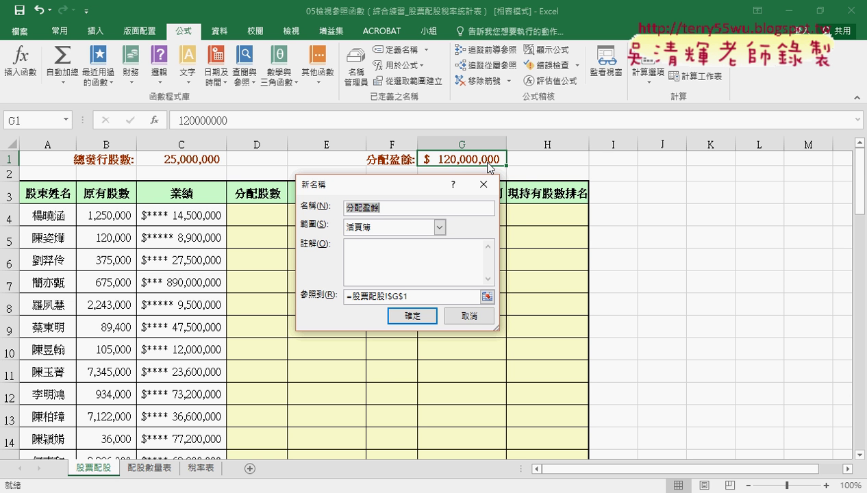
left_click(412, 316)
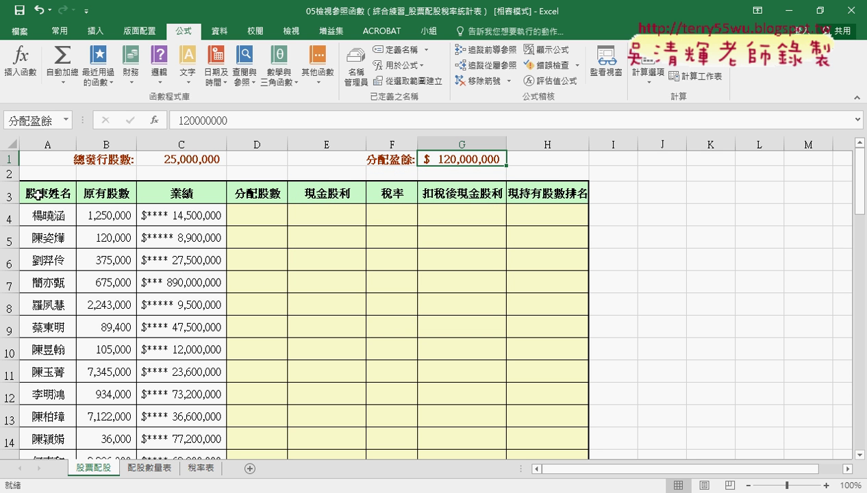
left_click_drag(38, 192, 532, 193)
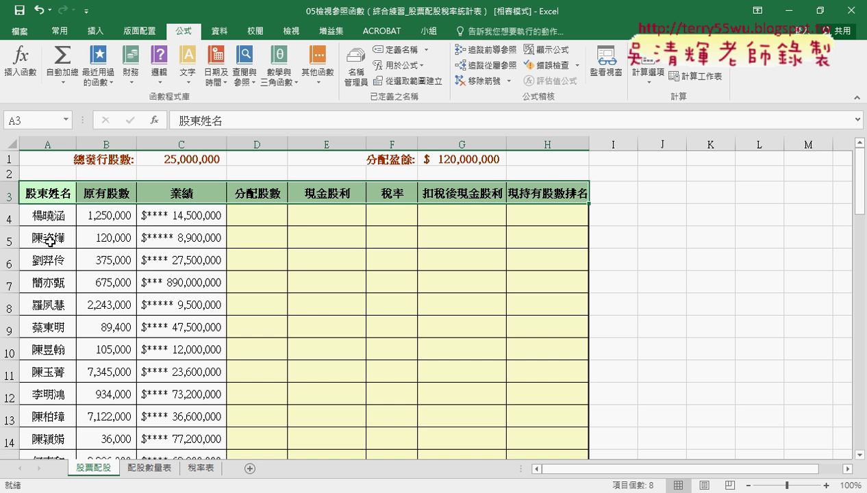
- Select the shareholder table A3:H58, headers included, using Ctrl+Shift+arrow keys
left_click(54, 216)
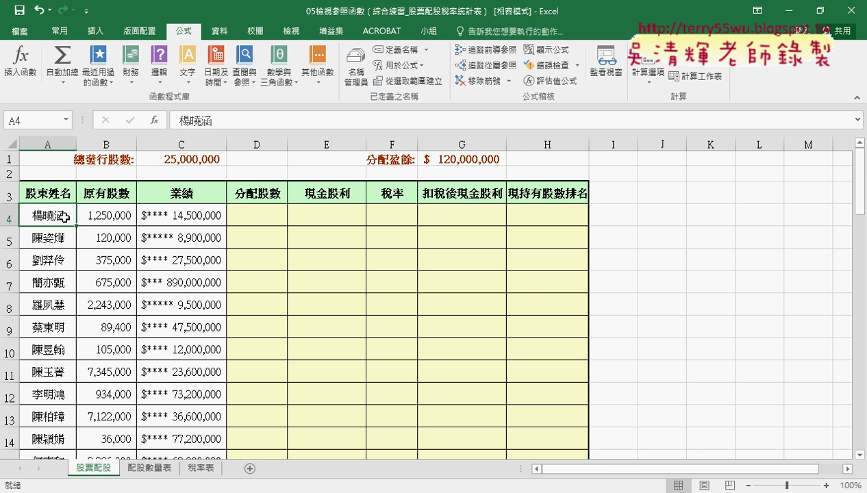
key("ctrl+shift+Down")
scroll(82, 205, "up", 3)
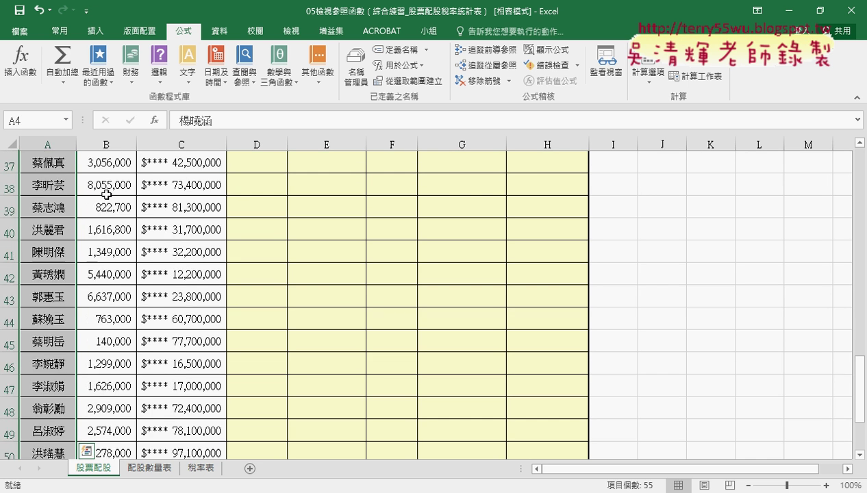
scroll(110, 202, "up", 7)
scroll(120, 206, "up", 4)
scroll(119, 205, "up", 2)
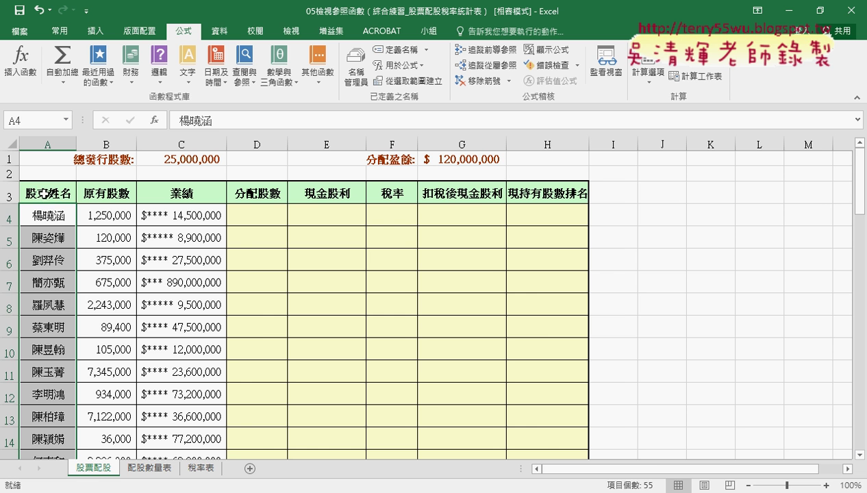
left_click(44, 193)
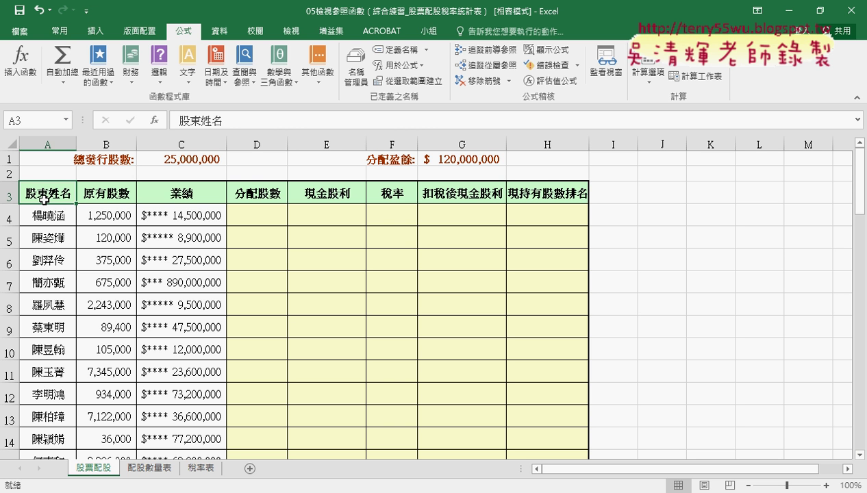
key("ctrl+shift+Right")
key("ctrl+shift+Down")
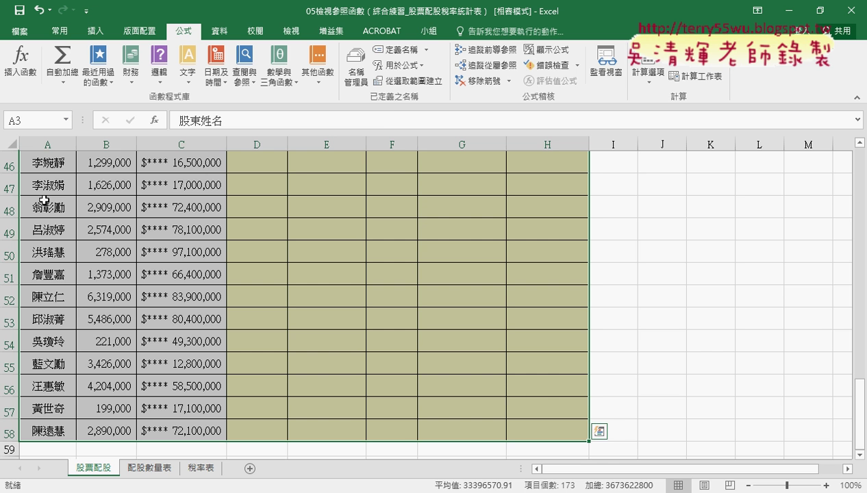
scroll(213, 315, "up", 4)
scroll(216, 307, "up", 11)
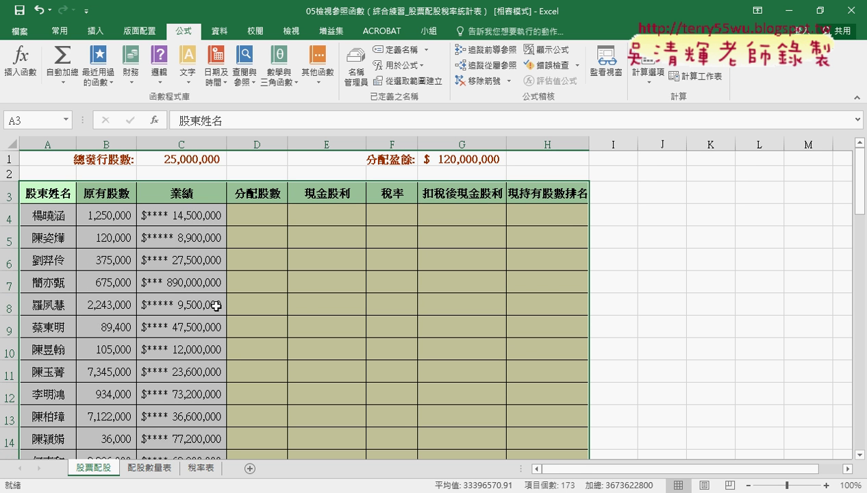
- Create column names from the top-row headers only, then check C1 and G1's names
left_click(402, 84)
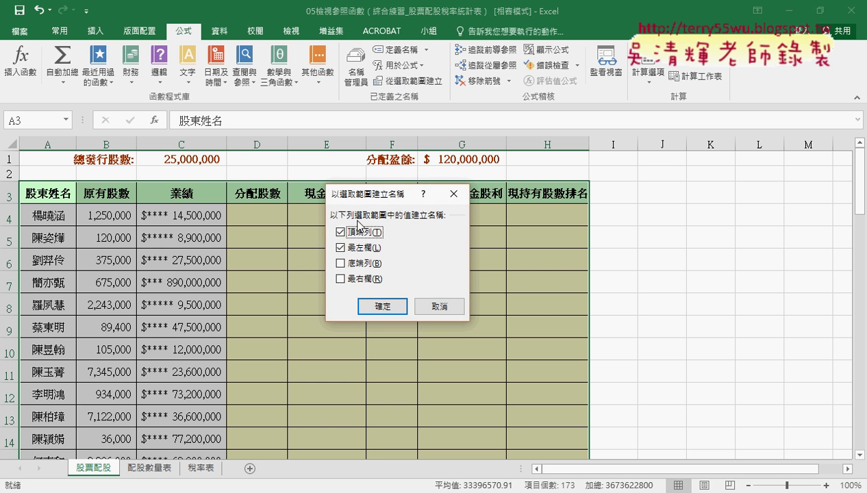
left_click(339, 248)
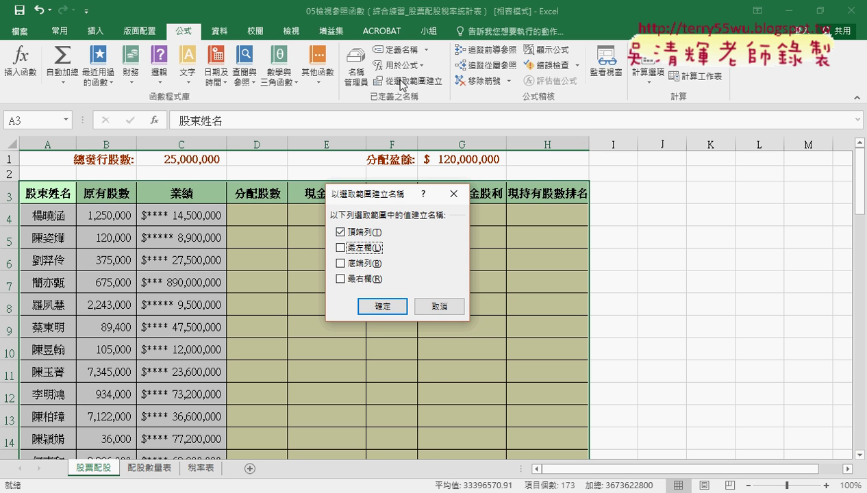
left_click(384, 307)
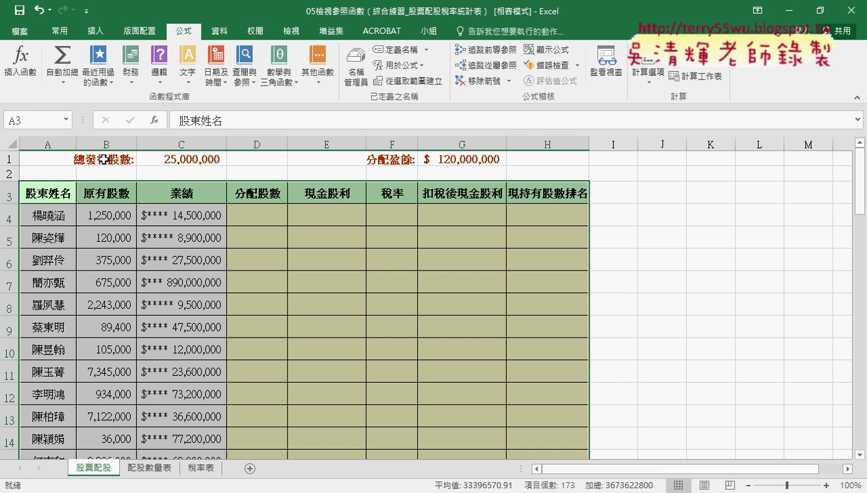
left_click(185, 157)
left_click(468, 160)
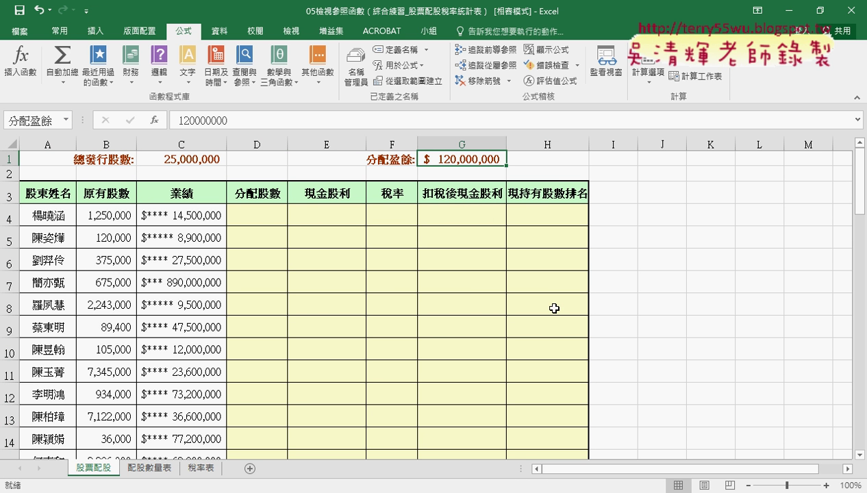
left_click(356, 67)
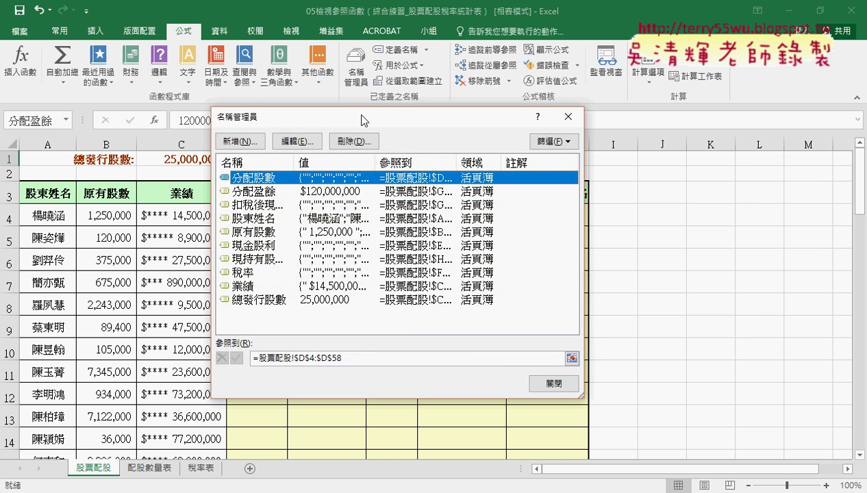
left_click_drag(363, 121, 552, 112)
left_click_drag(444, 309, 486, 166)
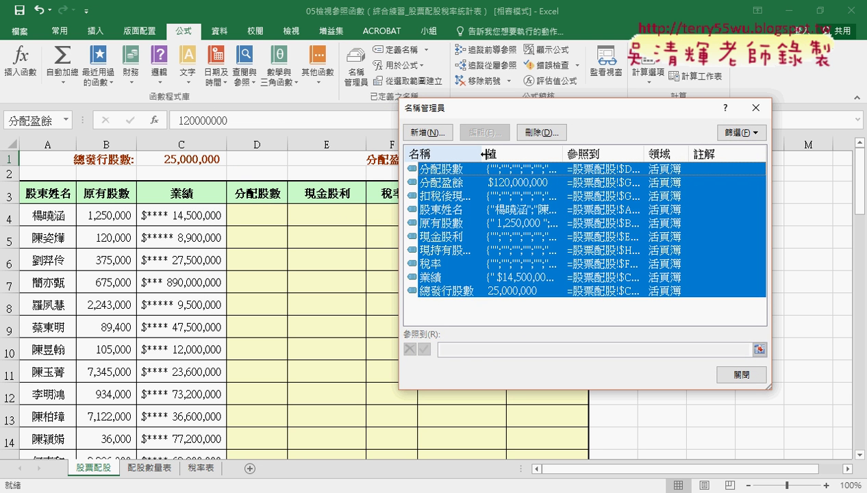
left_click(450, 295)
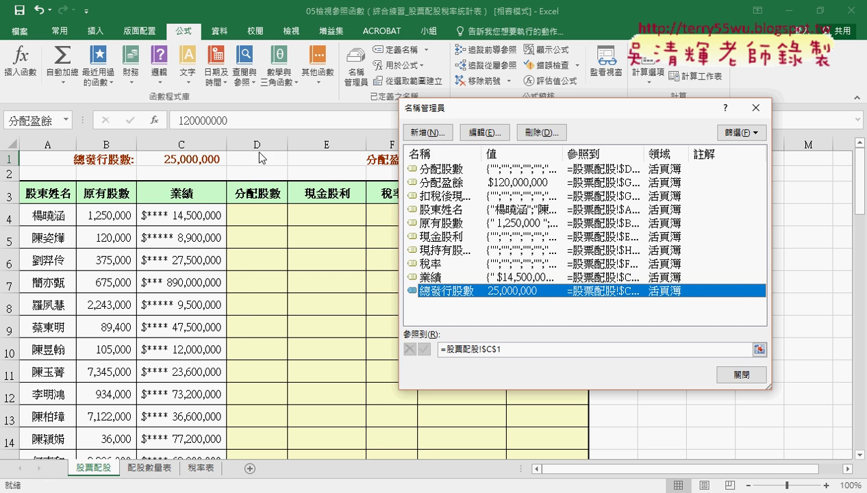
left_click_drag(520, 107, 511, 197)
left_click(442, 272)
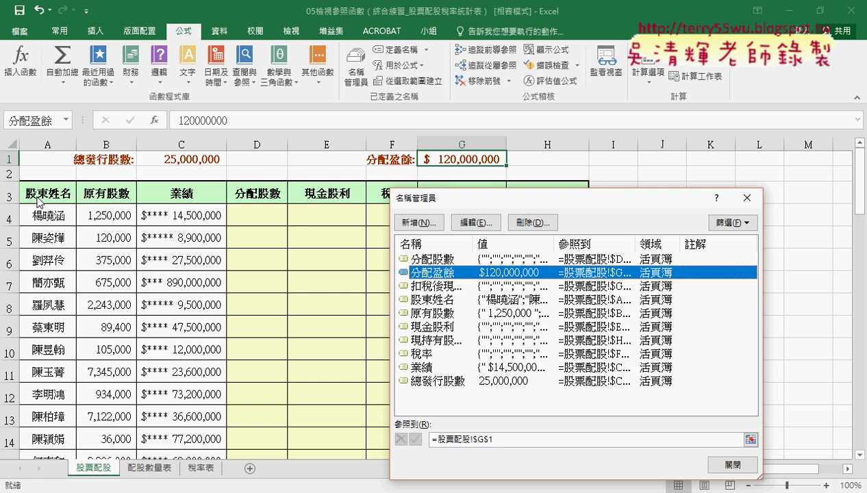
left_click(440, 299)
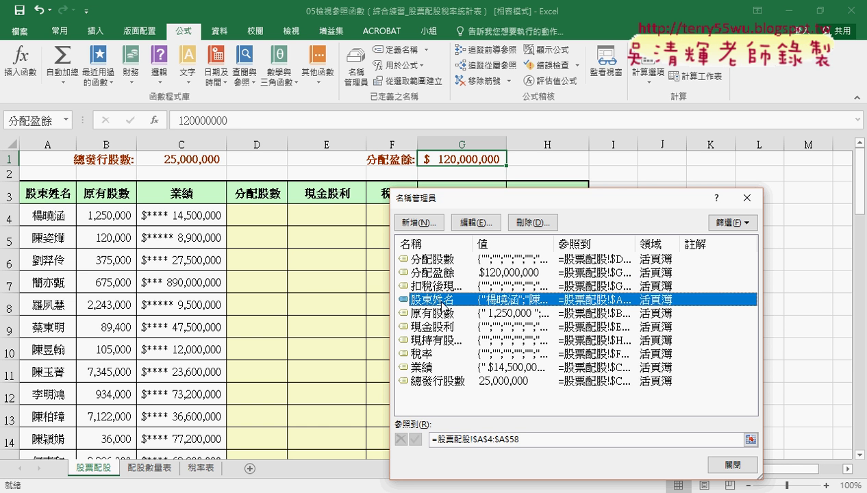
left_click(532, 439)
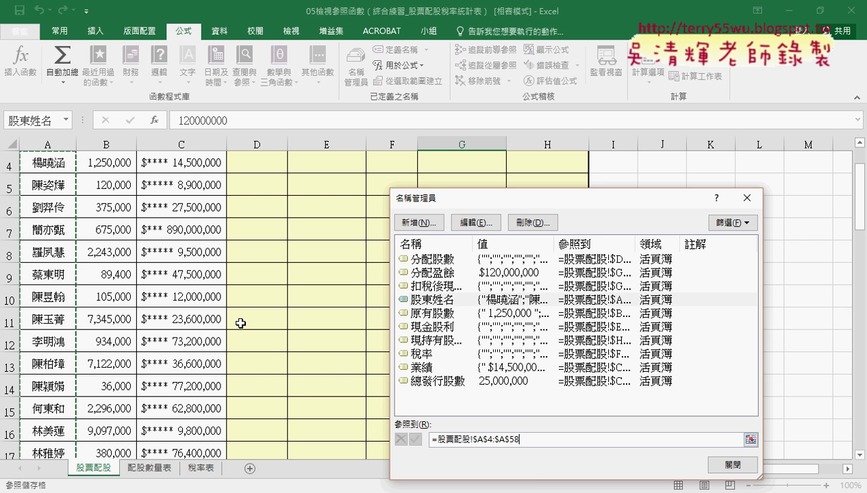
left_click(718, 451)
scroll(206, 274, "up", 1)
left_click(56, 193)
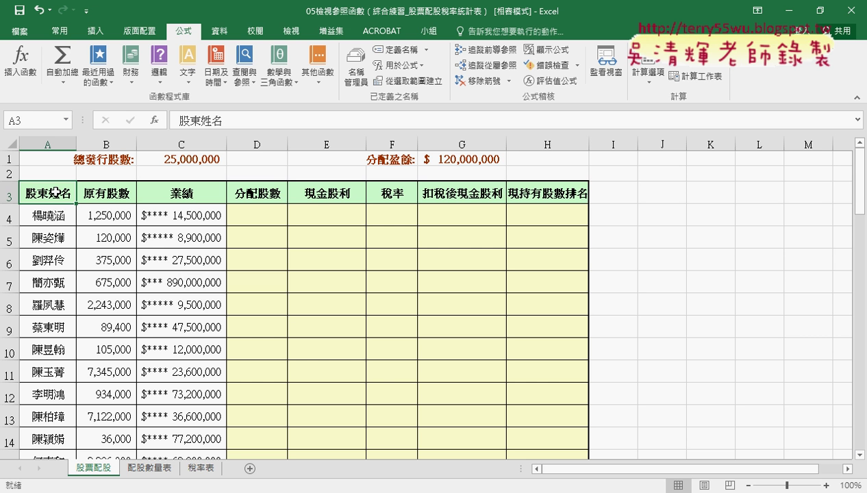
key("ctrl+shift+Right")
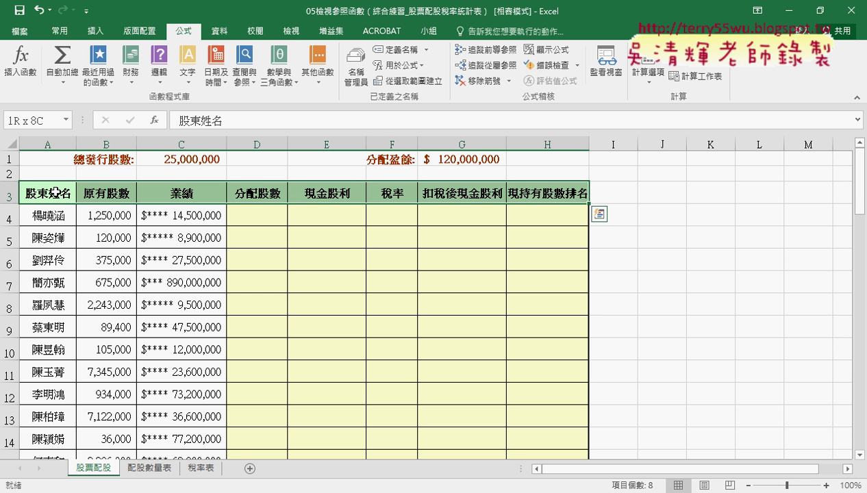
key("ctrl+shift+Down")
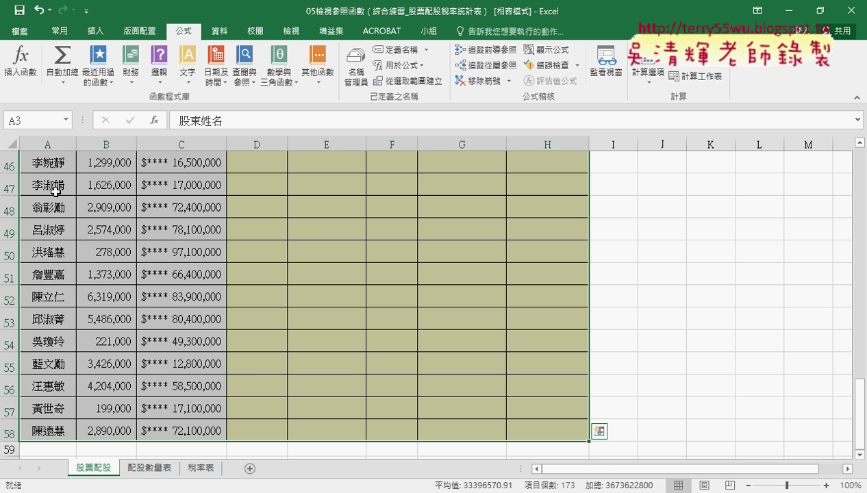
scroll(55, 191, "up", 6)
scroll(55, 191, "up", 5)
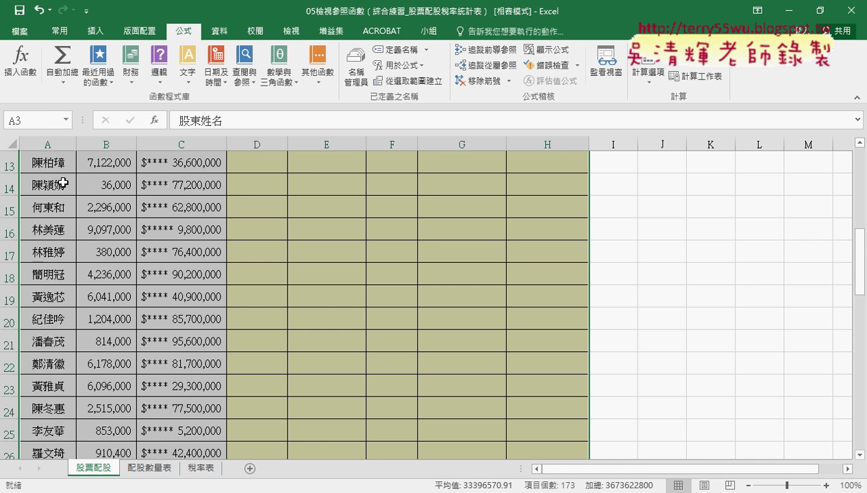
scroll(56, 191, "up", 3)
scroll(56, 191, "up", 1)
mouse_move(55, 194)
left_mouse_down()
mouse_move(548, 194)
mouse_move(587, 434)
mouse_move(588, 2)
mouse_move(571, 388)
mouse_move(573, 281)
mouse_move(572, 373)
left_mouse_up()
scroll(462, 351, "up", 5)
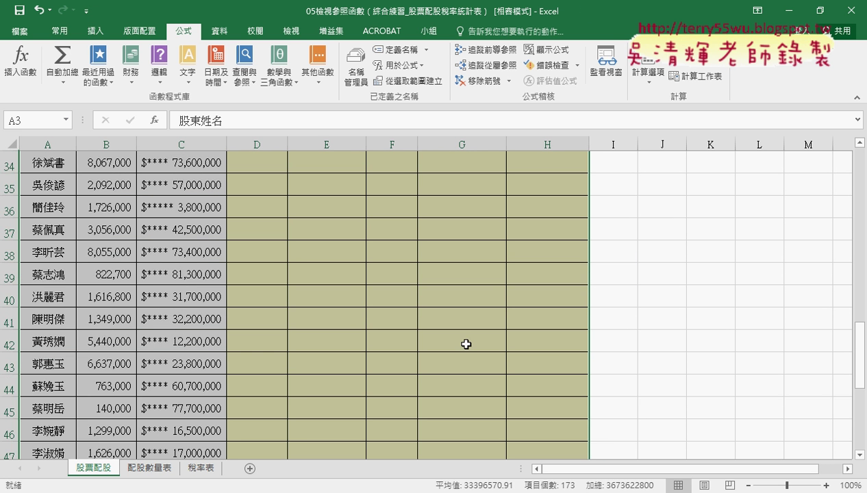
scroll(466, 344, "up", 8)
scroll(467, 345, "up", 3)
left_click(47, 192)
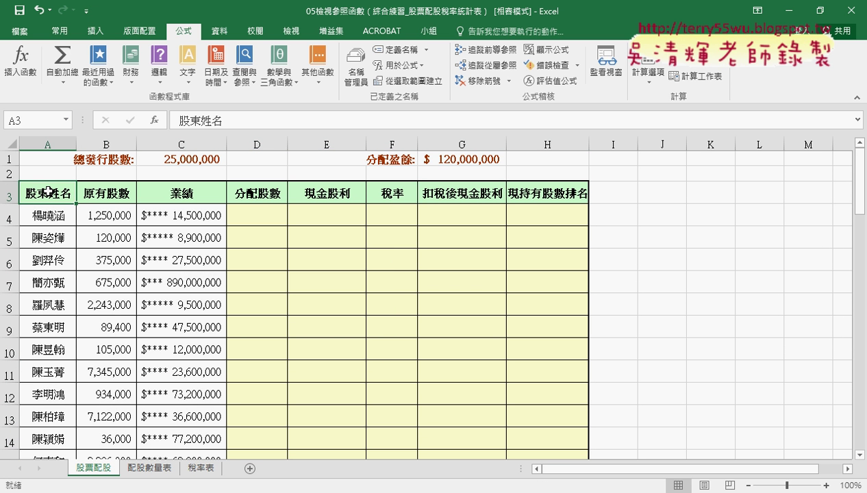
key("ctrl+shift+Right")
key("ctrl+shift+Down")
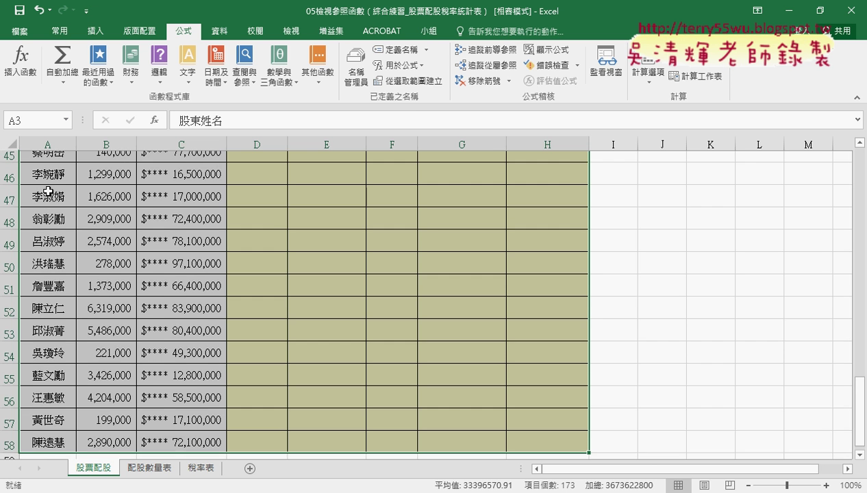
scroll(48, 190, "up", 6)
scroll(48, 191, "up", 9)
left_click(433, 87)
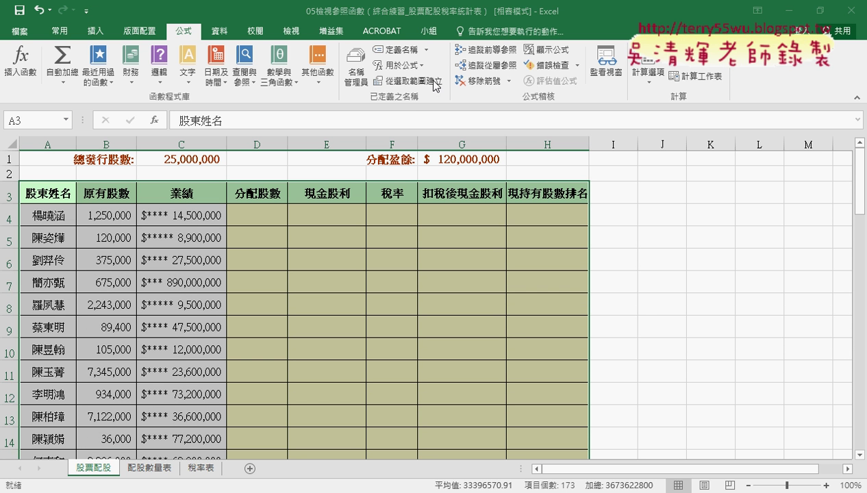
left_click(519, 329)
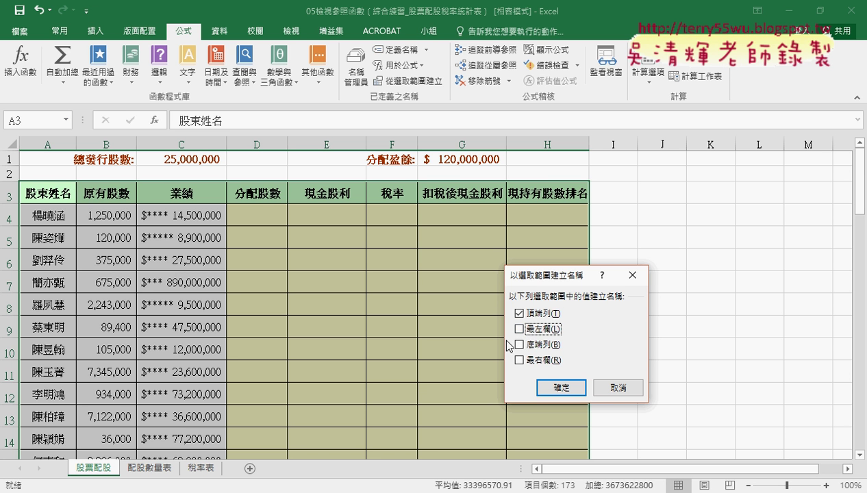
left_click(519, 330)
left_click(519, 313)
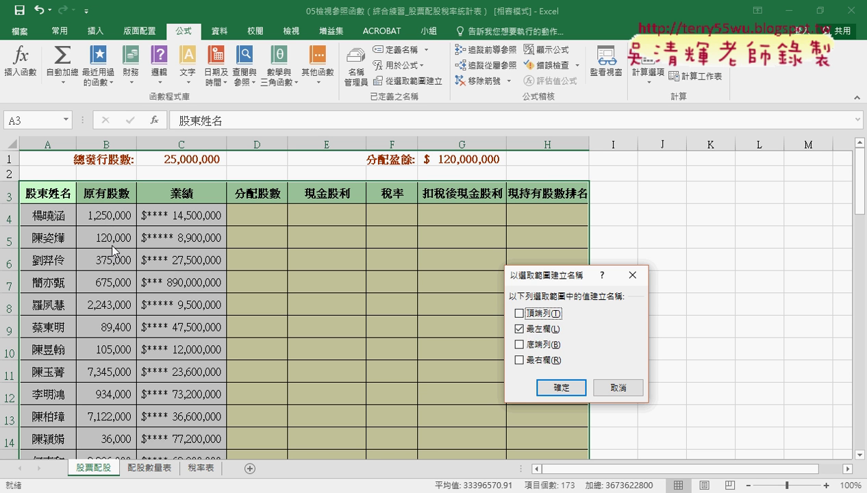
left_click(518, 329)
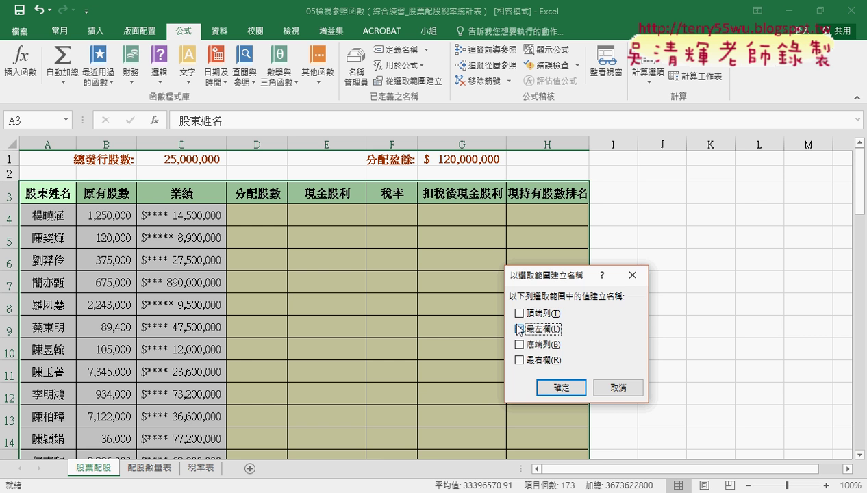
left_click(619, 387)
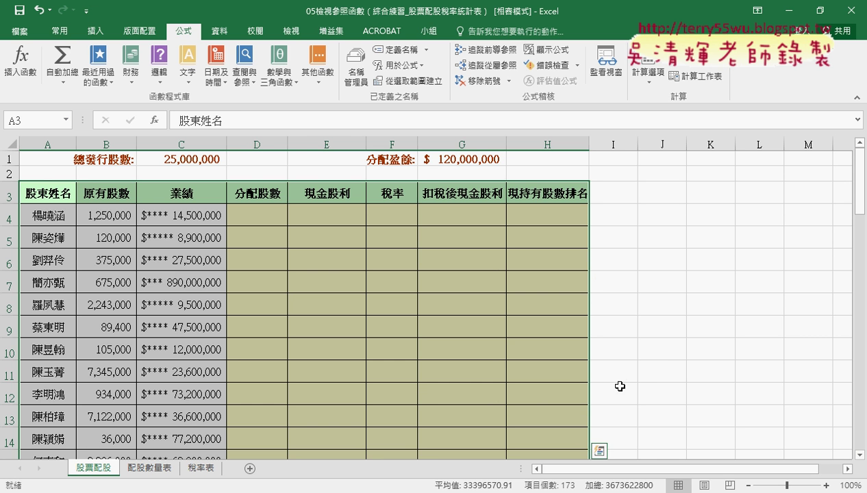
left_click(145, 468)
- Name the range A2:C7 配股數量表 through the Name Box
left_click_drag(49, 187, 238, 296)
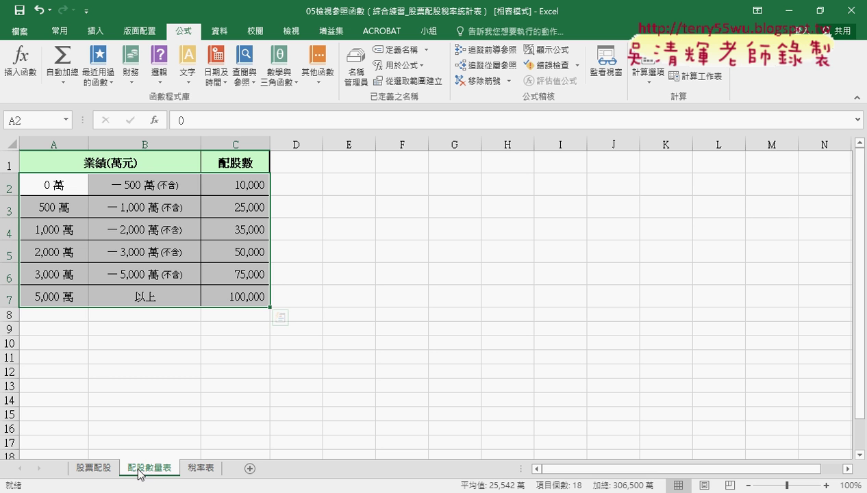
left_click_drag(49, 185, 233, 296)
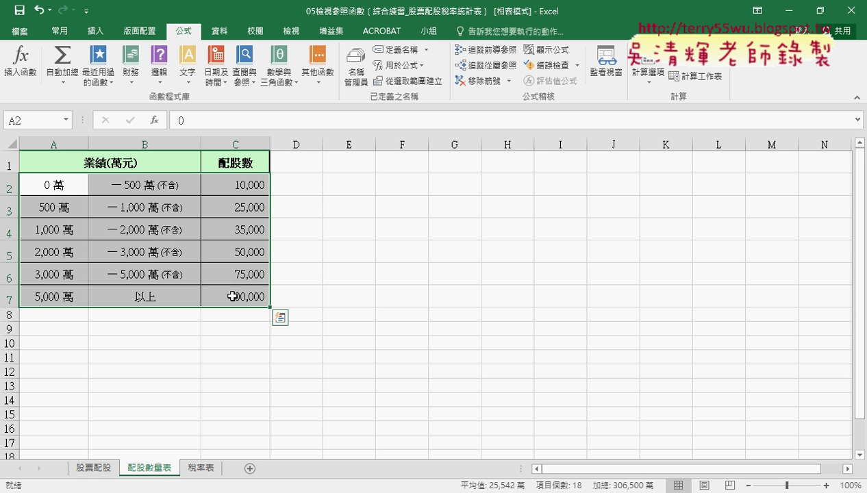
double_click(151, 469)
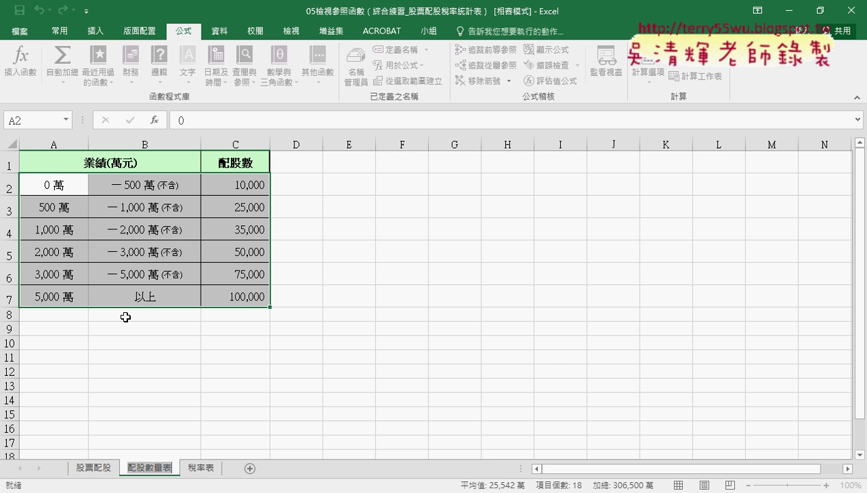
left_click_drag(53, 184, 260, 296)
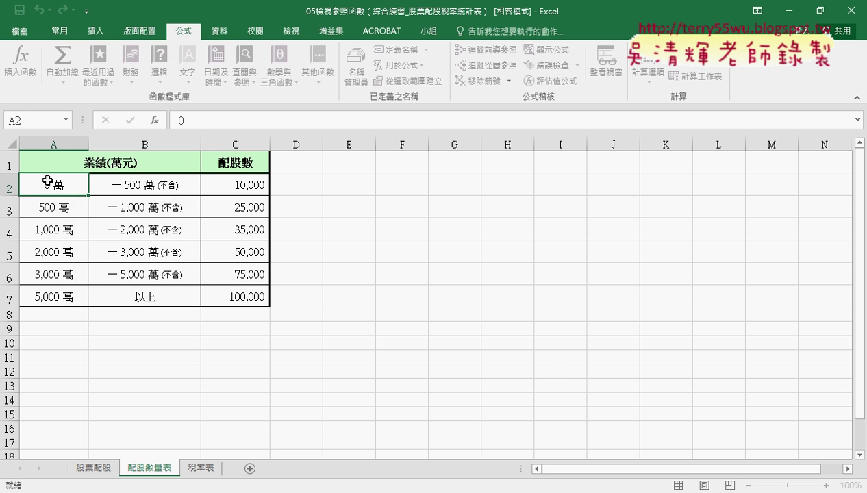
left_click(48, 123)
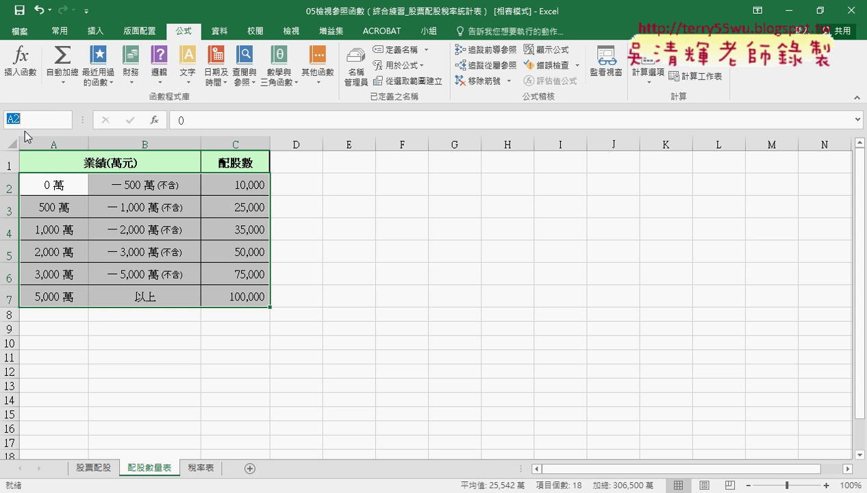
type("配股數量表")
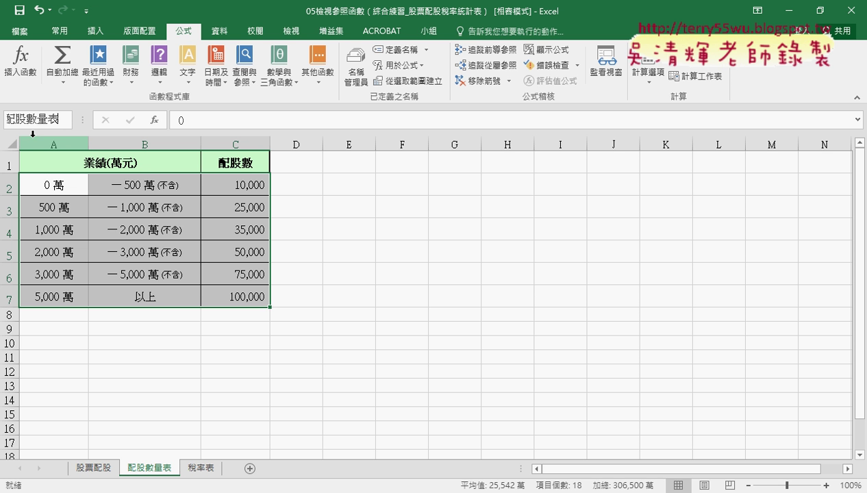
key("Return")
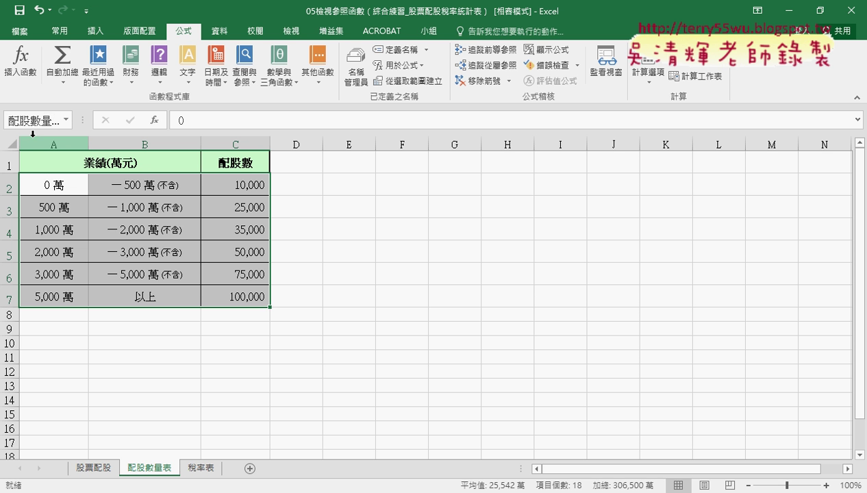
- Verify in Name Manager that 配股數量表 refers to A2:C7, then go to 稅率表
left_click(356, 66)
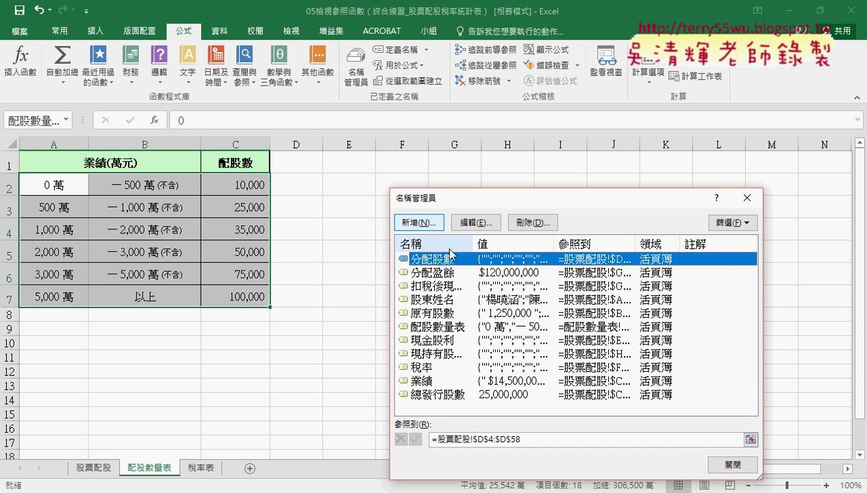
left_click(452, 328)
left_click(510, 446)
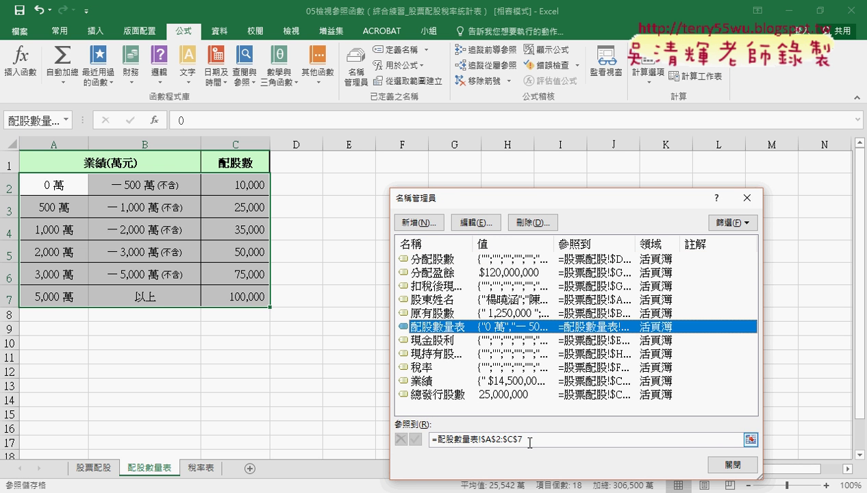
left_click_drag(497, 201, 446, 100)
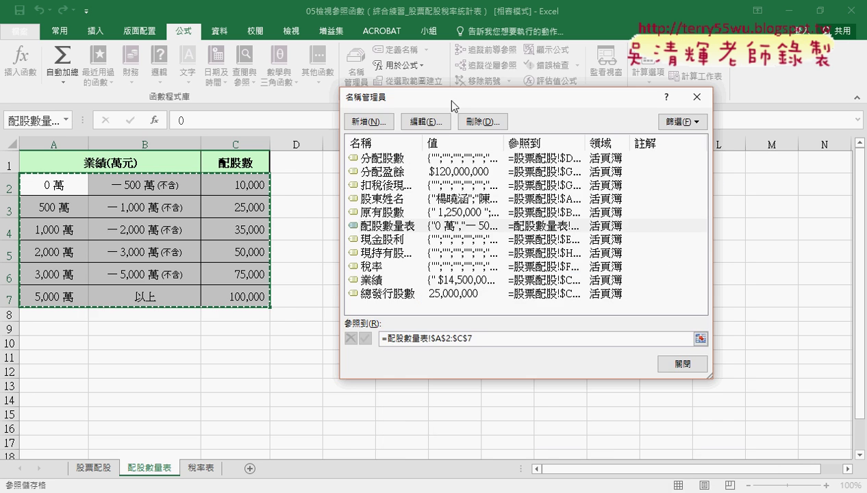
left_click(695, 98)
left_click(201, 467)
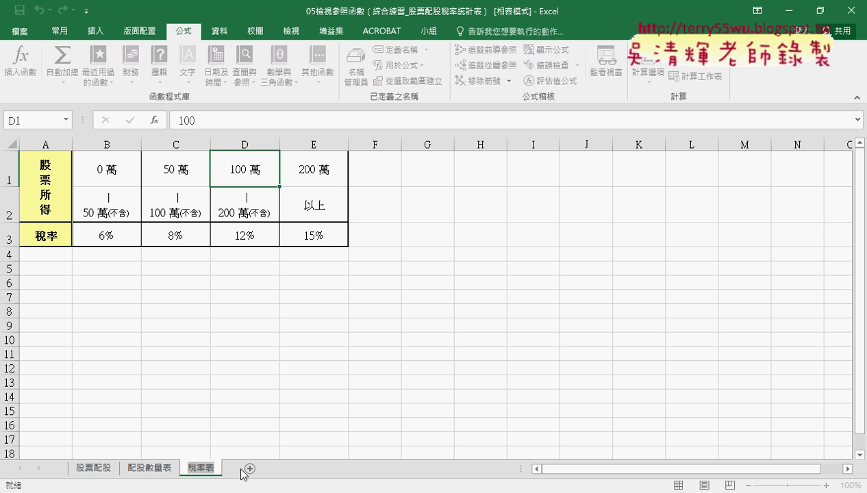
- Name B1:E3 稅率表 via the Name Box and verify it in Name Manager
left_click_drag(101, 164, 304, 237)
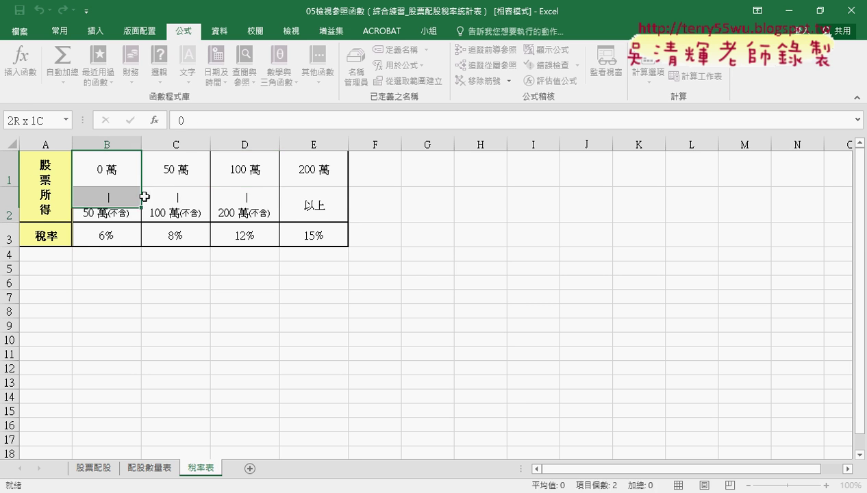
left_click(46, 122)
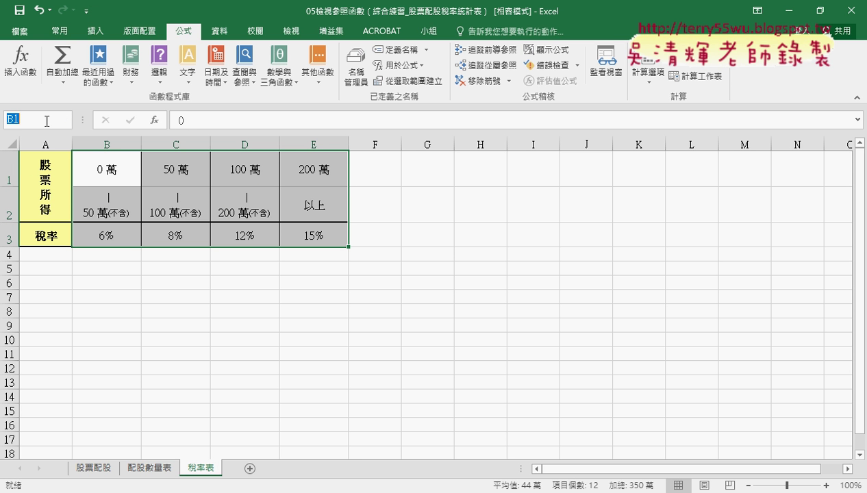
type("稅率表")
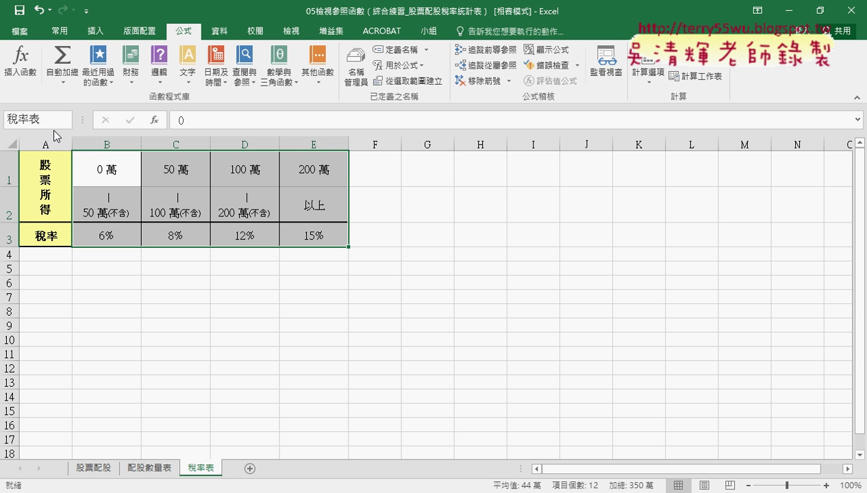
key("Return")
left_click(356, 69)
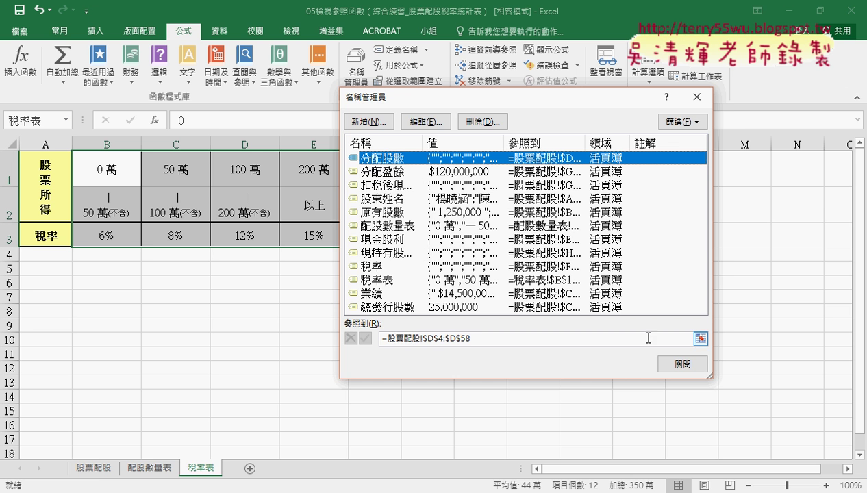
- On 股票配股, confirm the names on C1 and G1, then return to 配股數量表
left_click(681, 363)
left_click(93, 468)
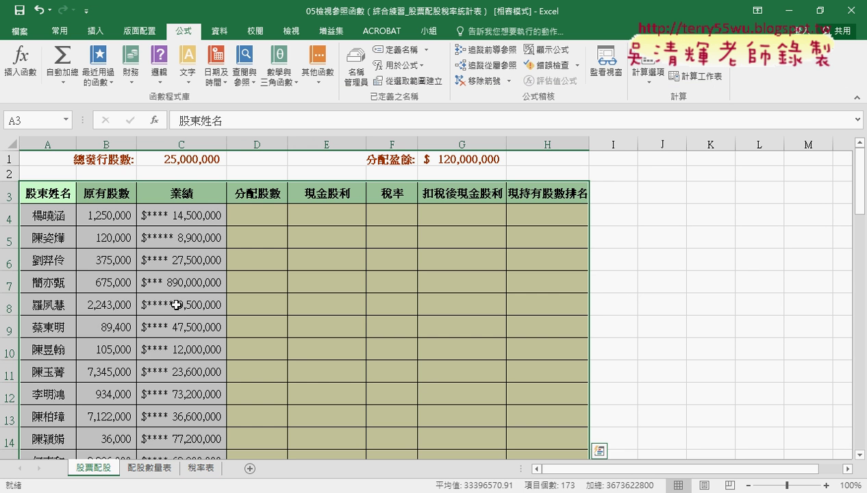
left_click(251, 209)
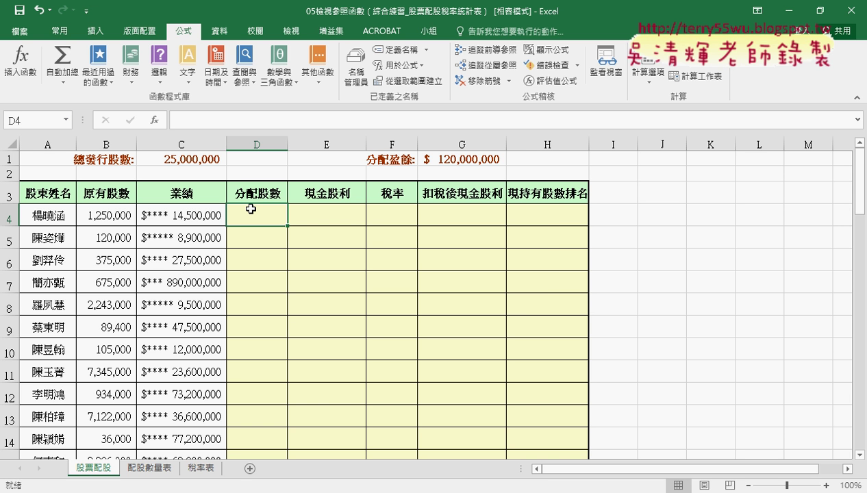
left_click(355, 69)
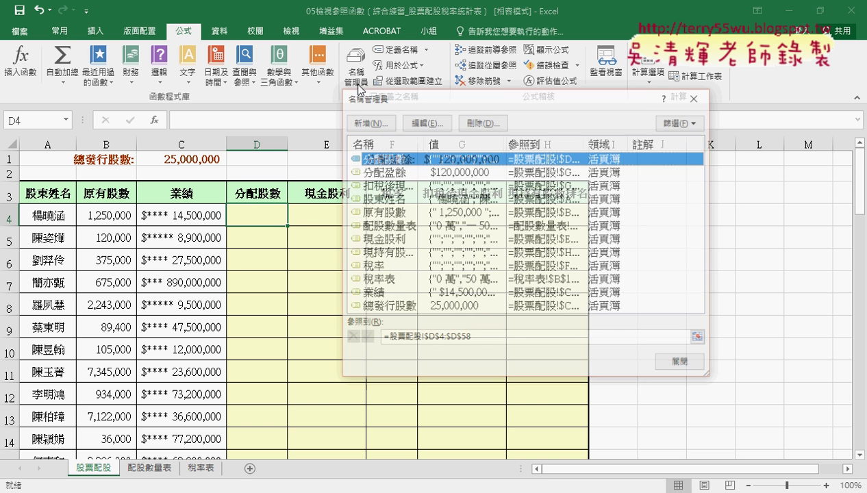
left_click(696, 96)
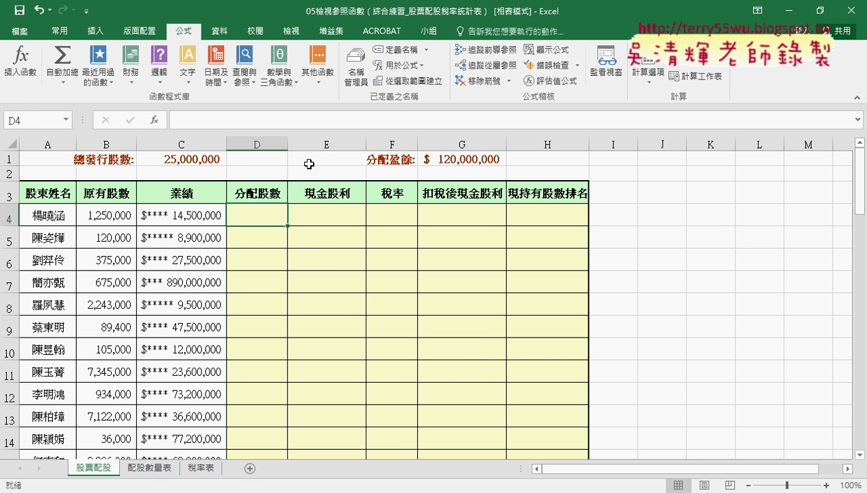
left_click(186, 163)
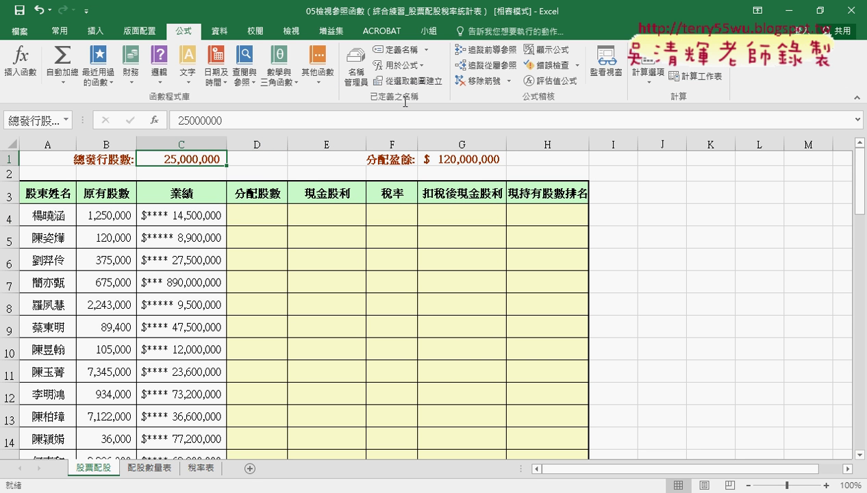
left_click(447, 160)
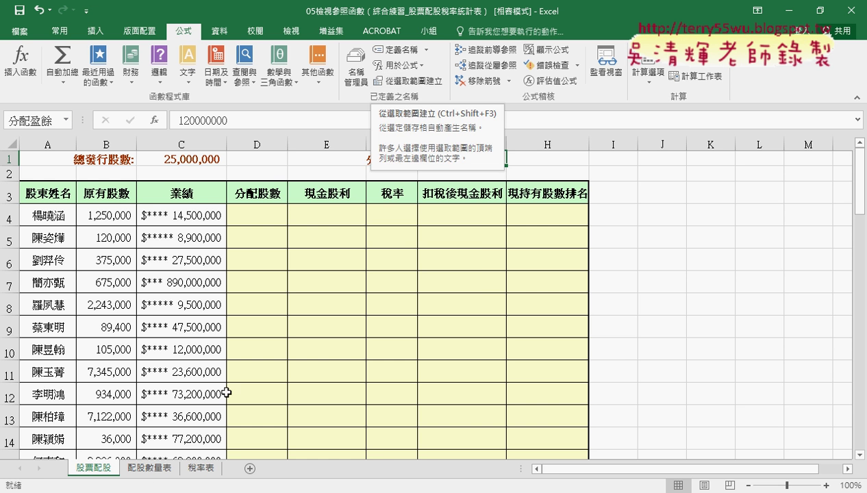
left_click(150, 468)
left_click(200, 469)
left_click(158, 468)
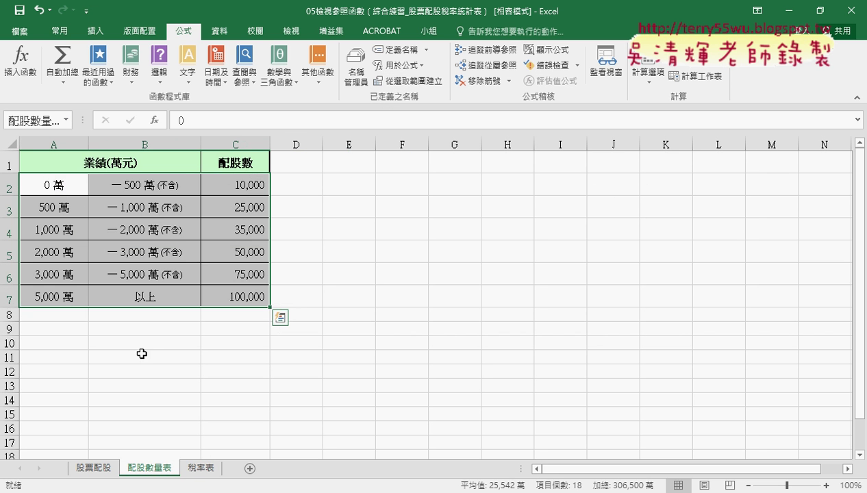